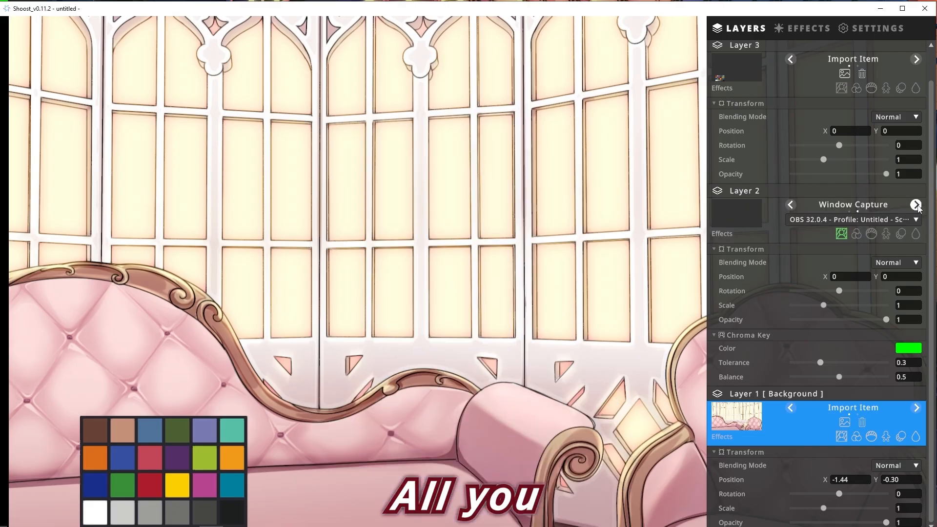
Set Layer 2's window capture to VTube Studio and load the foreground tea table image into Layer 3
left_click(885, 221)
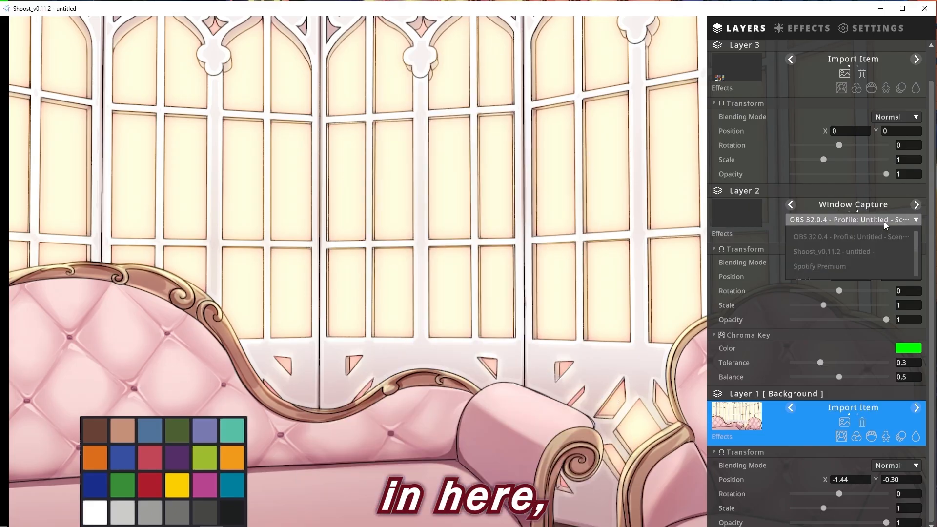
left_click(827, 270)
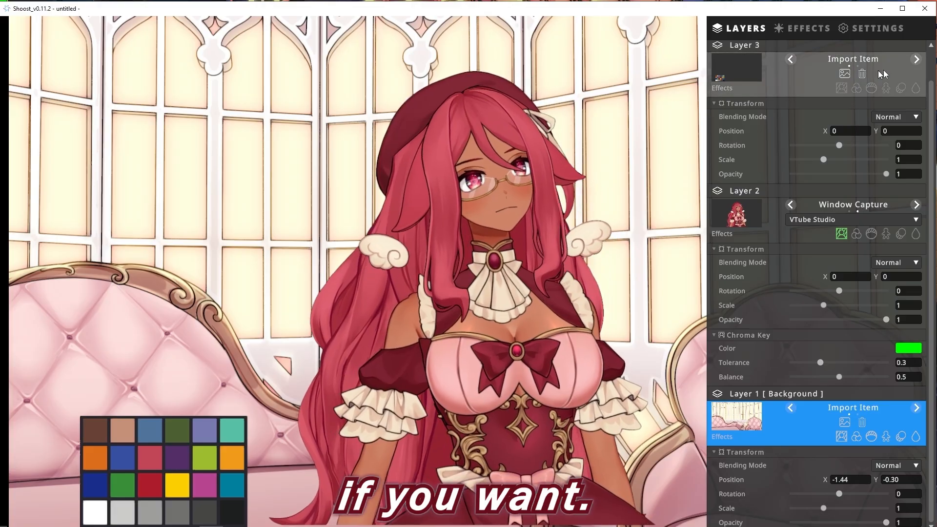
left_click(916, 60)
left_click(791, 59)
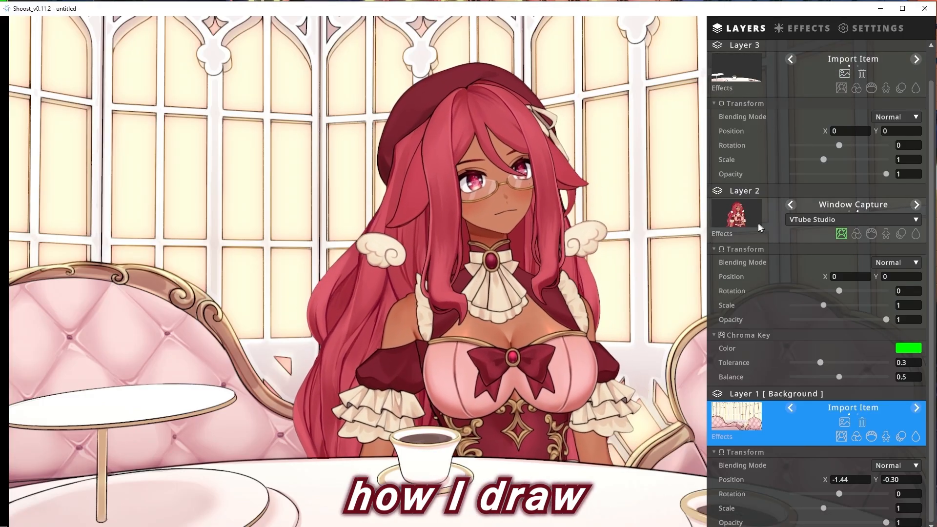
Move the Layer 2 character to about X 0.03, Y 0.49 so it sits behind the table
left_click(758, 224)
left_click_drag(491, 194, 489, 167)
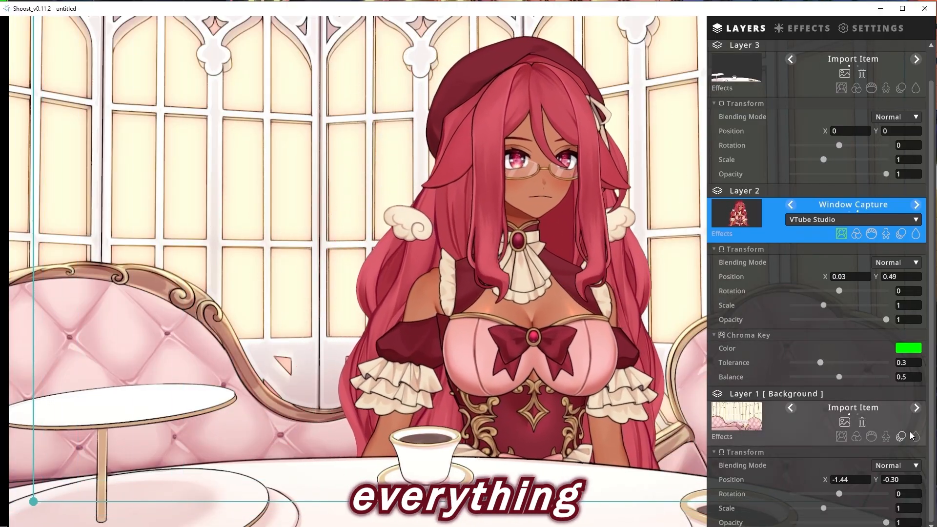
Apply a Gaussian blur of about size 2.38 to the Layer 1 background
left_click(806, 443)
scroll(763, 469, "down", 2)
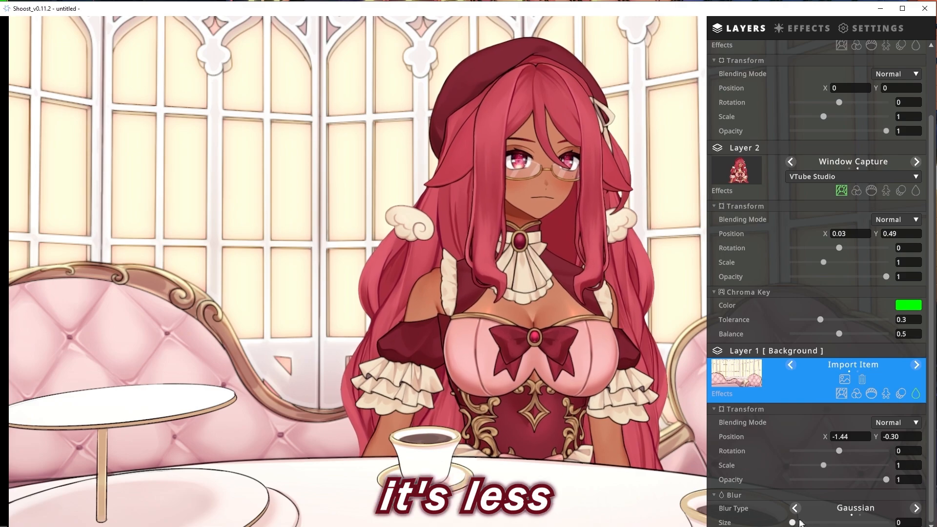
left_click_drag(834, 519, 837, 521)
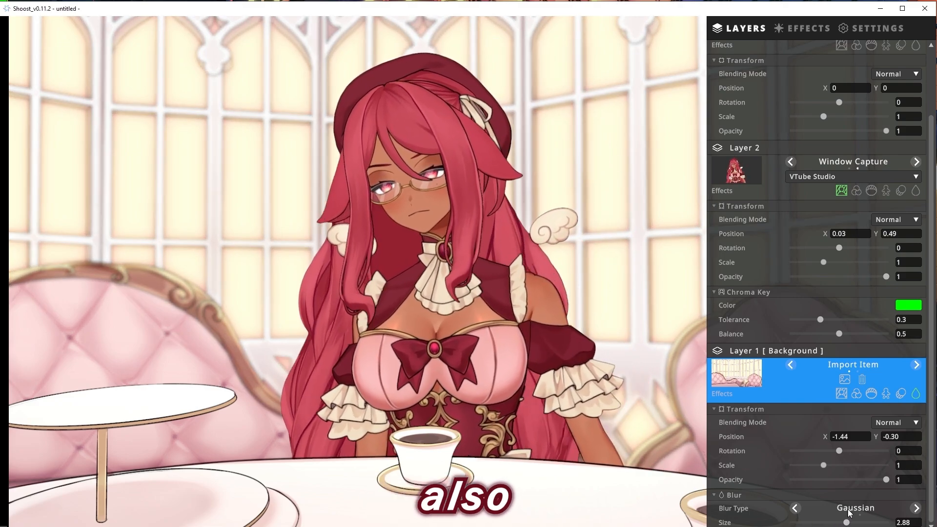
Set the scene's overall color correction to about 0.07 saturation and 0.15 brightness
left_click(818, 30)
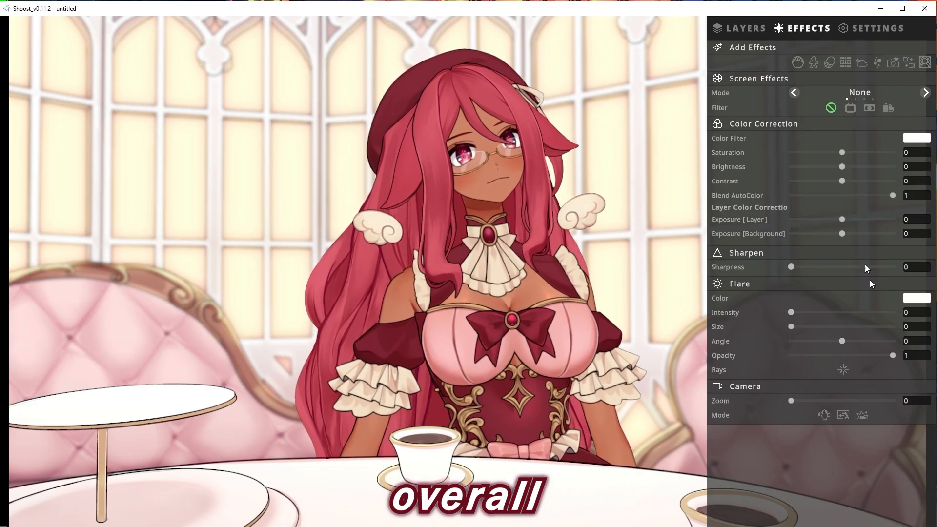
left_click_drag(842, 152, 850, 172)
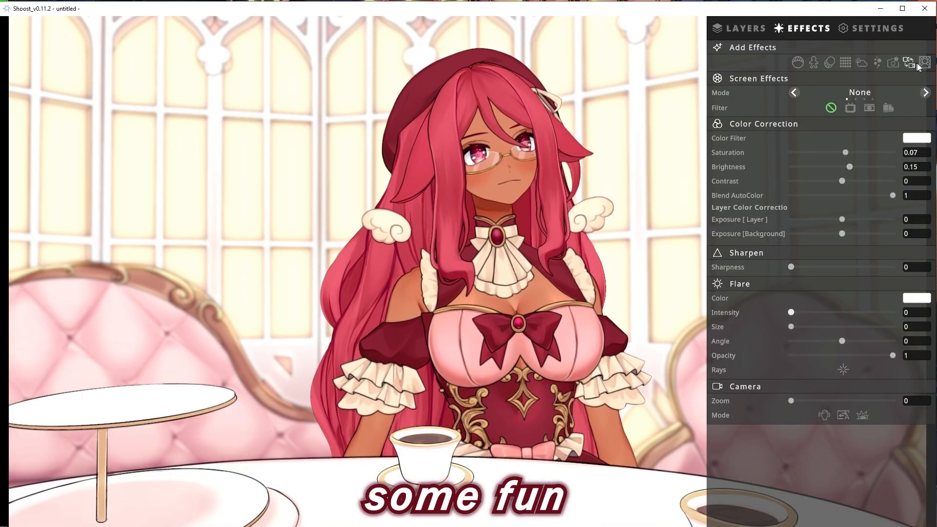
left_click(881, 64)
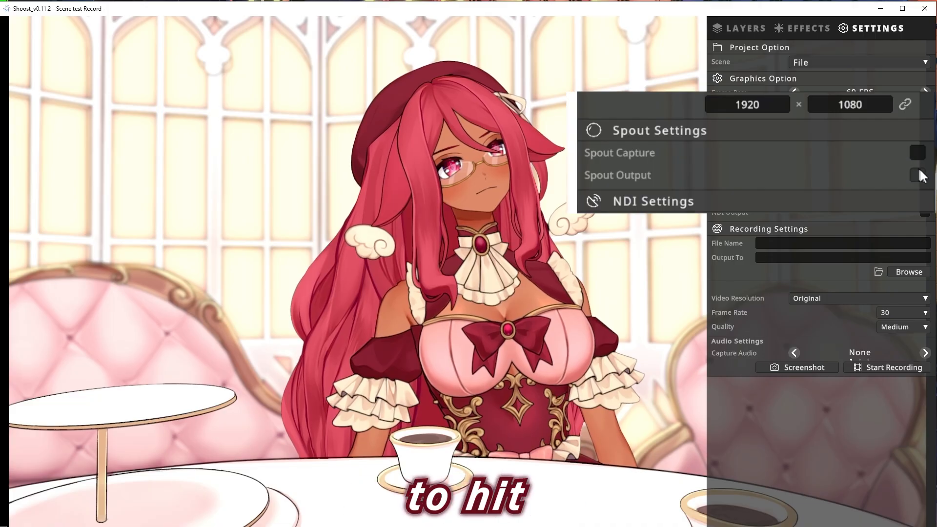
Enable both Spout Capture and Spout Output for the scene and switch to OBS
left_click(918, 154)
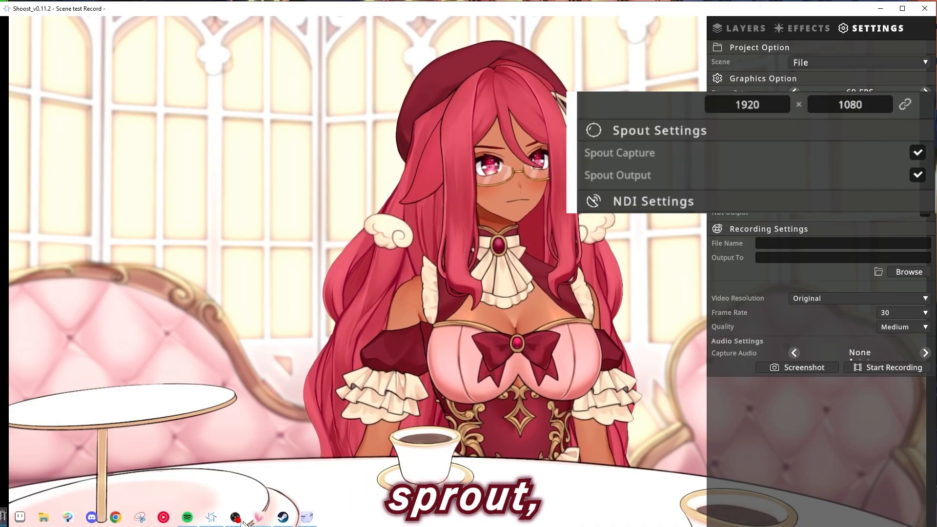
mouse_move(235, 518)
left_click(274, 494)
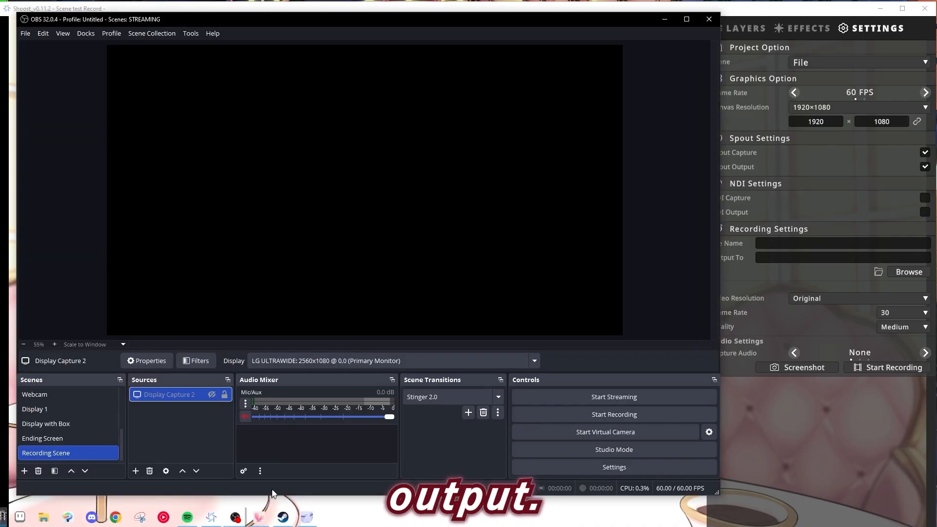
Add a Spout2 Capture source using the Shoost sender to Recording Scene and shrink it to about 1258 px from the canvas's left edge
left_click(136, 471)
left_click(172, 378)
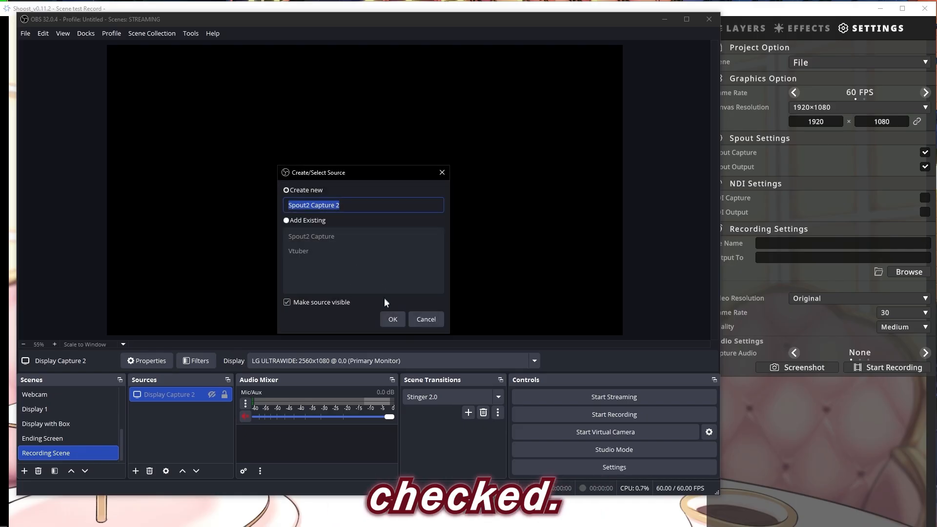
left_click(387, 317)
left_click(342, 261)
left_click(336, 292)
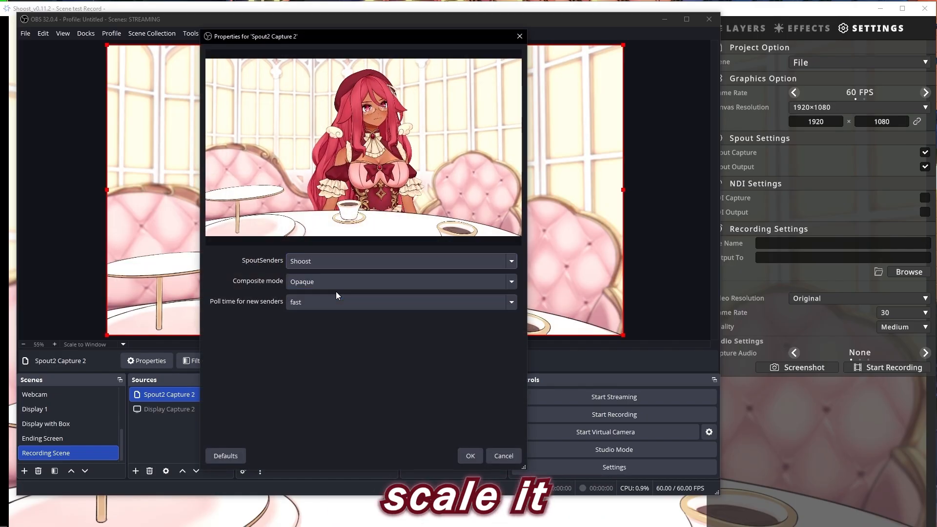
left_click(470, 456)
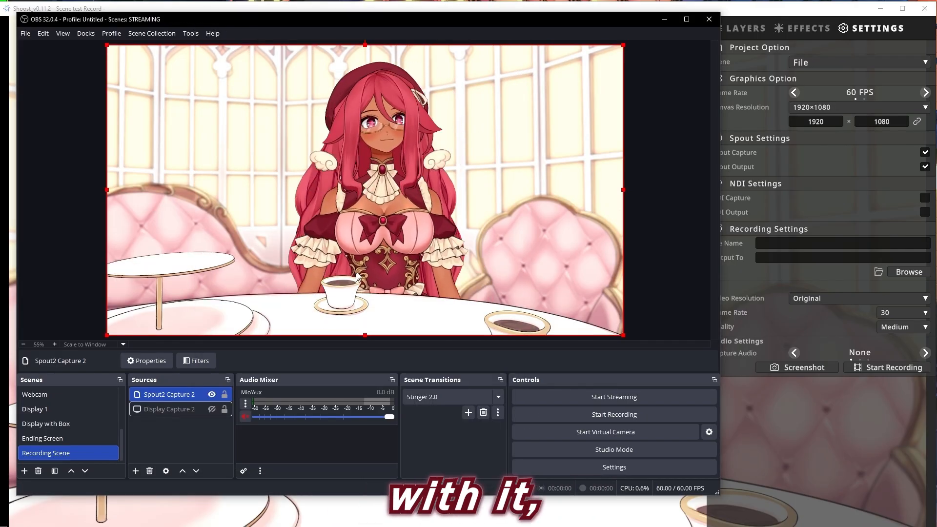
left_click_drag(105, 189, 445, 207)
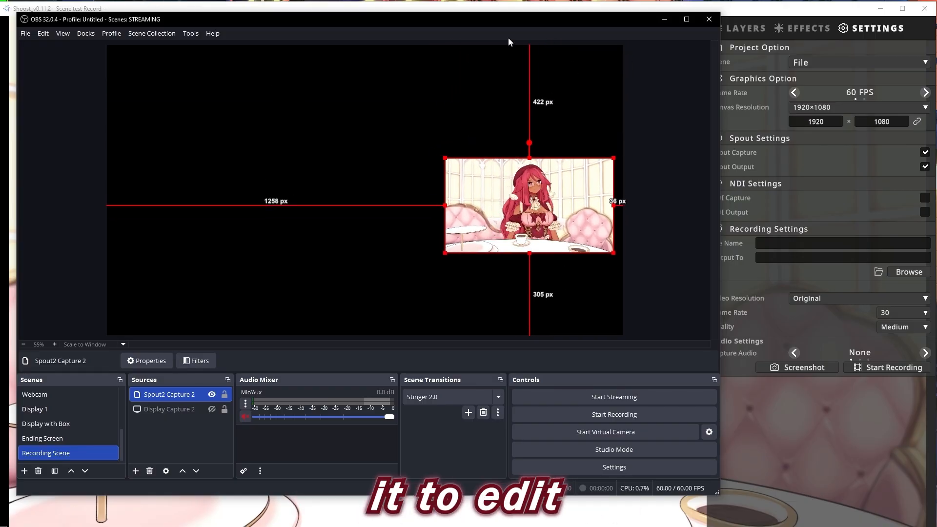
Back in Shoost, scale the Layer 2 character to about 1.26 and move it to about X 0.27, Y -0.25
left_click_drag(506, 22, 391, 34)
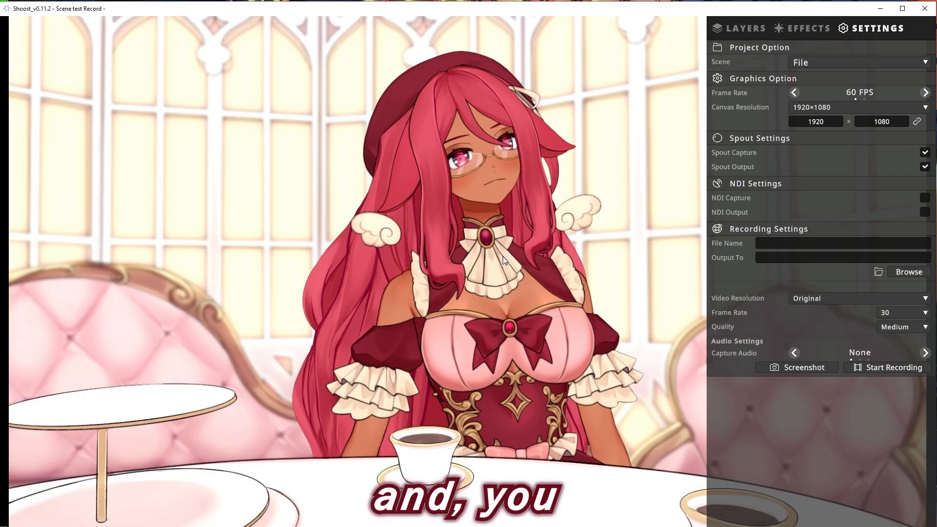
left_click(746, 31)
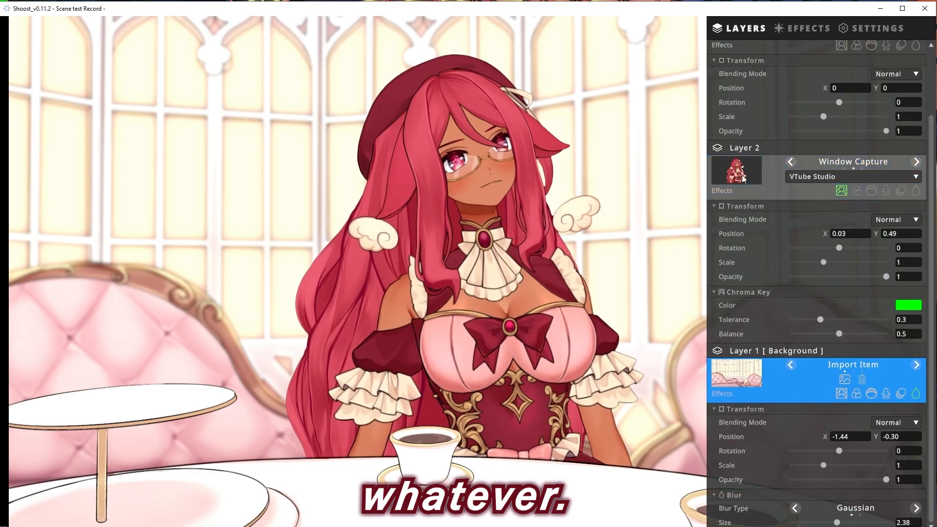
left_click(771, 180)
left_click_drag(824, 263, 832, 262)
left_click_drag(531, 245, 544, 284)
Move the Layer 3 table image to about X 0.06, Y -0.51
scroll(745, 180, "up", 2)
left_click(802, 81)
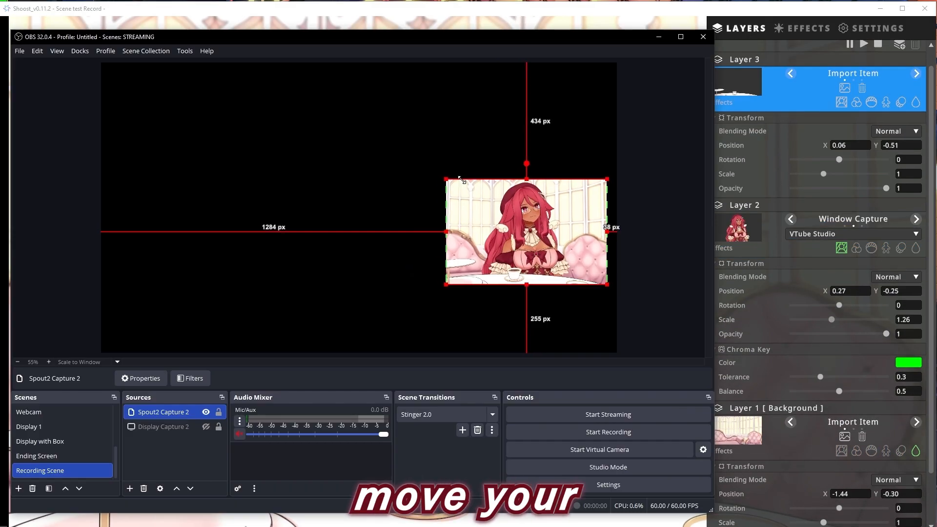
left_click_drag(462, 180, 463, 189)
Switch to OBS, place the Spout2 capture in the canvas's upper-right corner, and remove the Image 2 source
left_click_drag(539, 235, 543, 114)
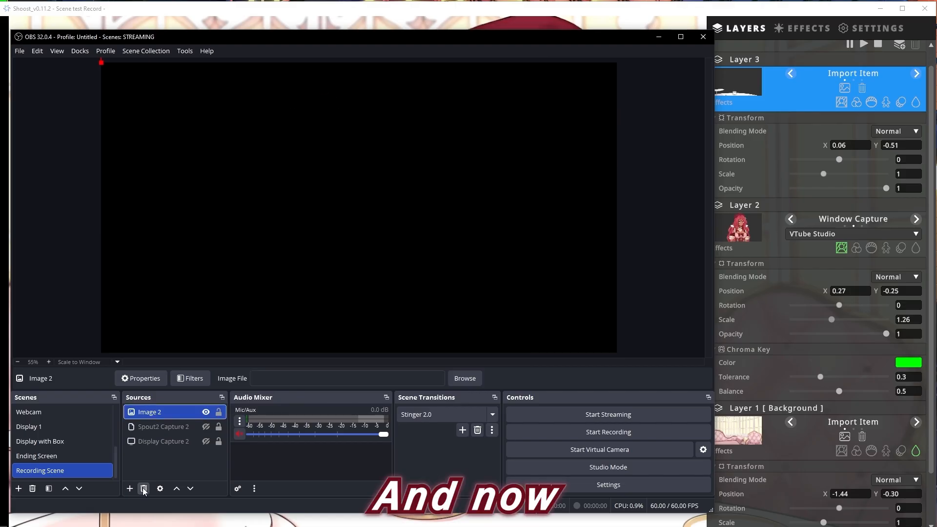
left_click(144, 491)
left_click(390, 285)
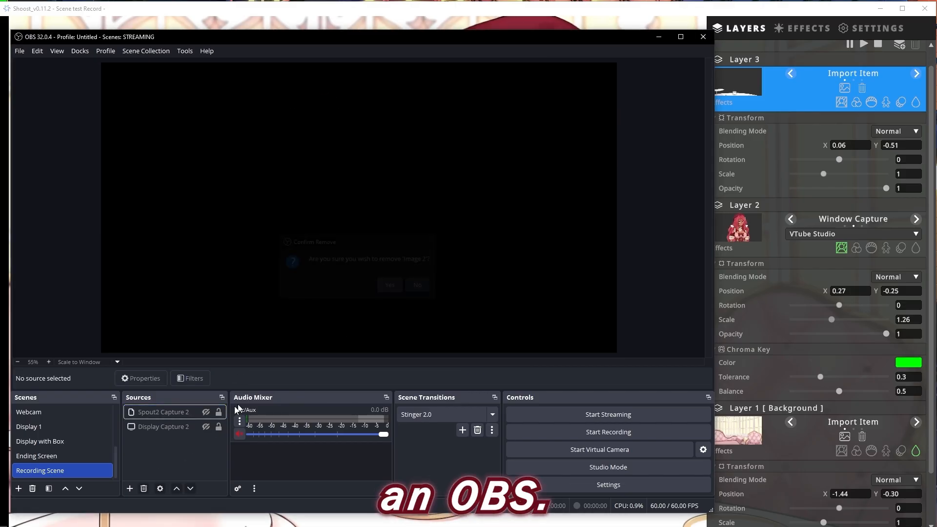
Add a new image source with the pink sofa room background and scale it to fill the canvas
left_click(130, 489)
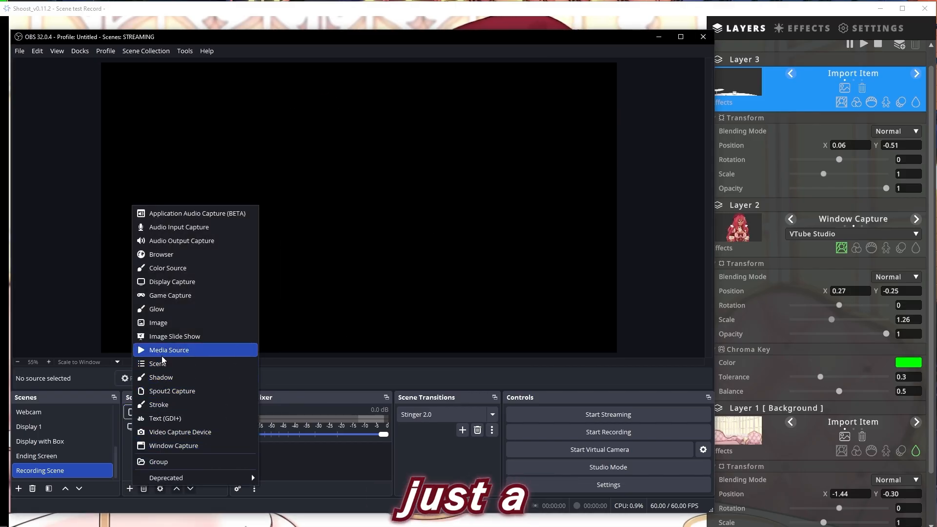
left_click(159, 323)
left_click(387, 336)
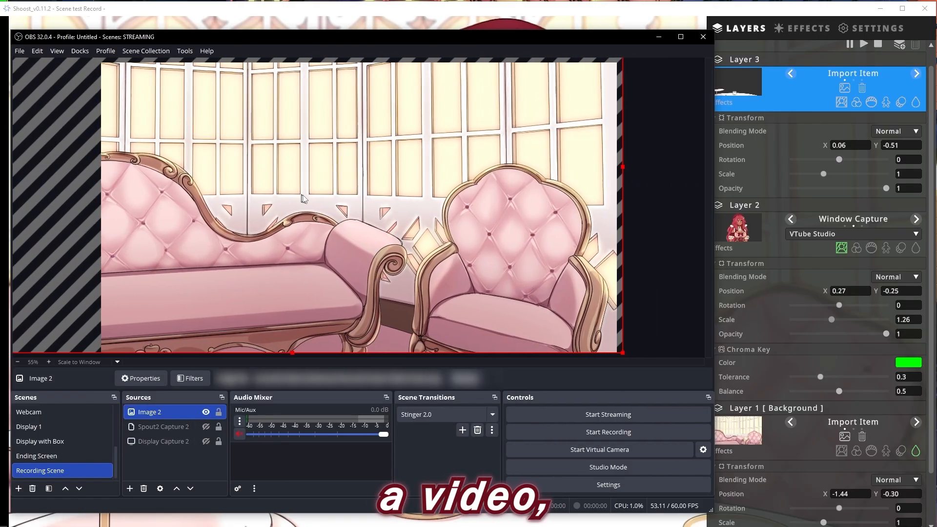
left_click_drag(623, 167, 367, 157)
left_click_drag(282, 148, 417, 295)
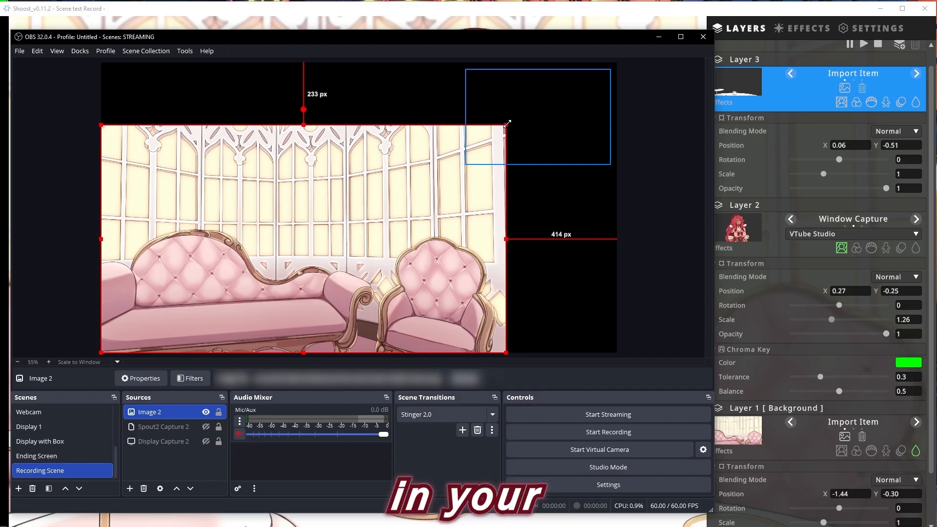
left_click_drag(507, 123, 617, 62)
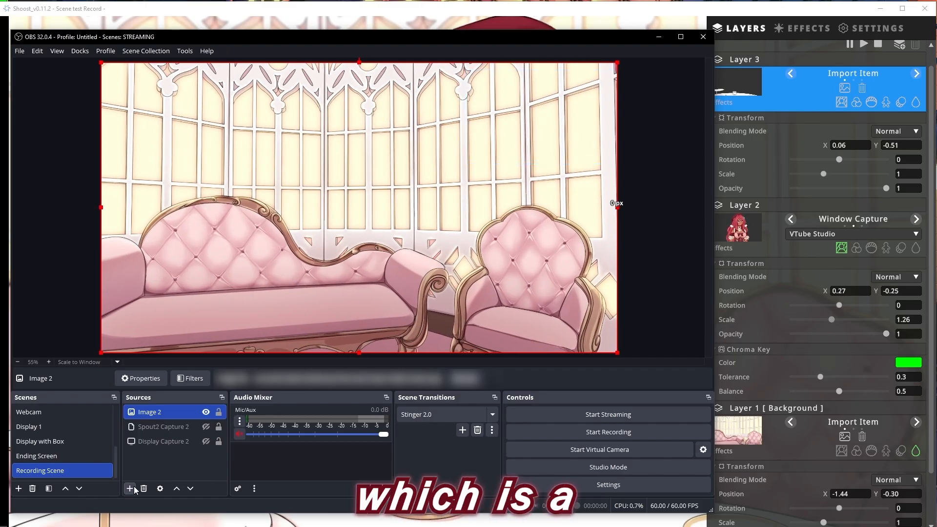
Add a new Spout2 Capture source with VTubeStudioSpout as sender and composite mode Converted Premultiplied Alpha (legacy)
left_click(131, 488)
left_click(198, 397)
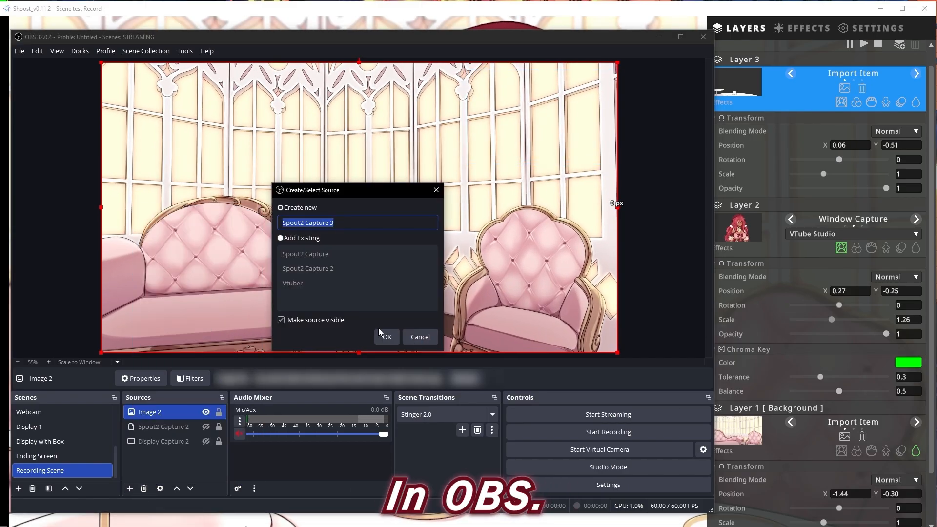
left_click(389, 334)
left_click(355, 280)
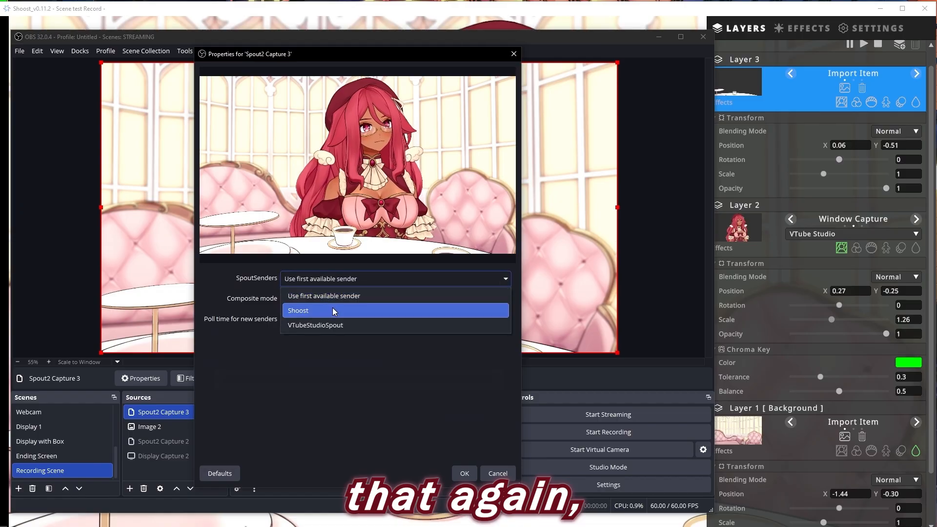
left_click(332, 308)
left_click(321, 297)
left_click(324, 325)
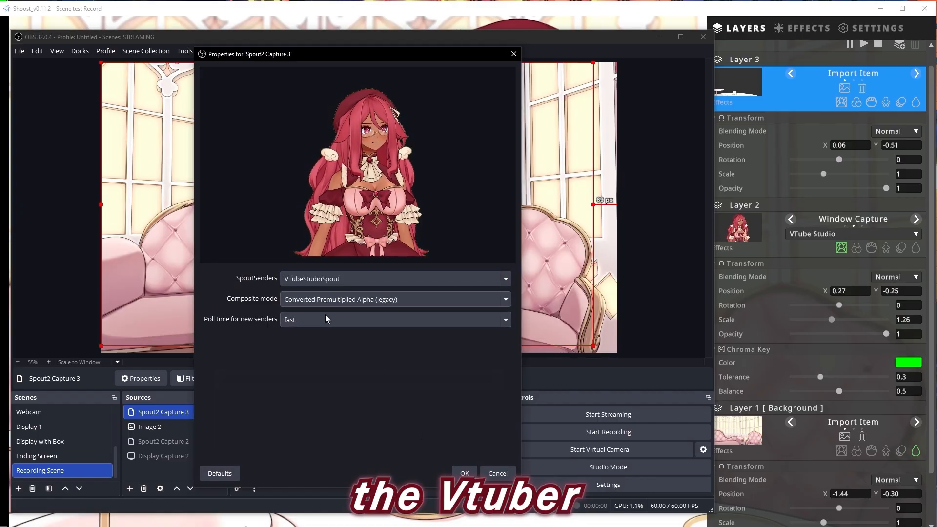
left_click(464, 473)
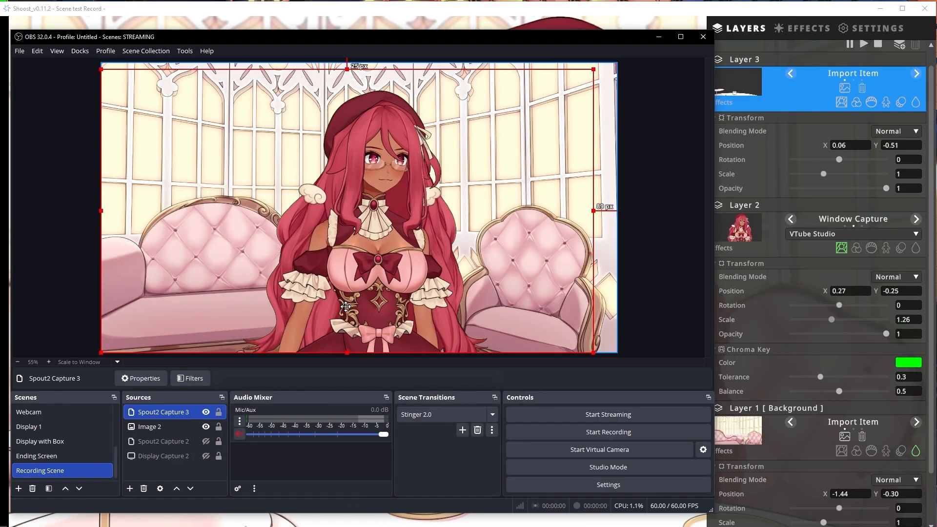
Add a new image source with the tea table foreground and fit it to the screen
left_click(130, 488)
left_click(161, 323)
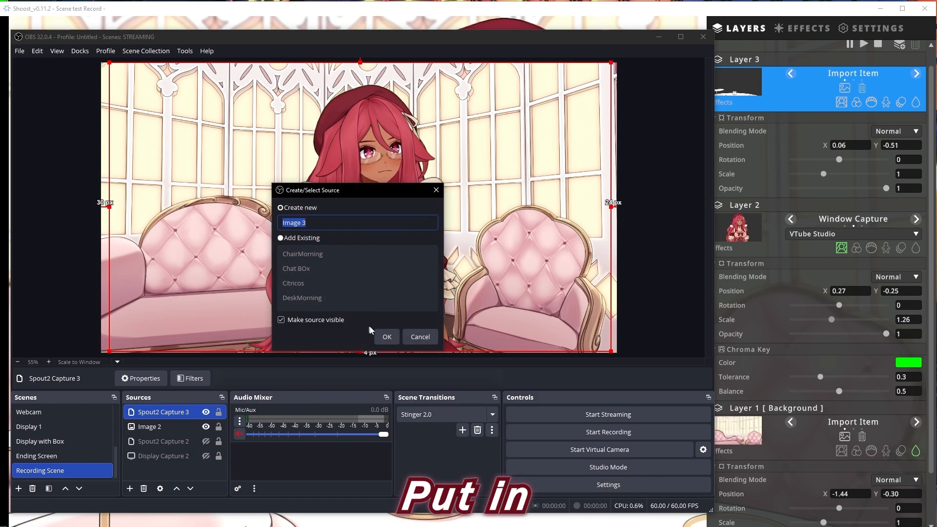
left_click(387, 337)
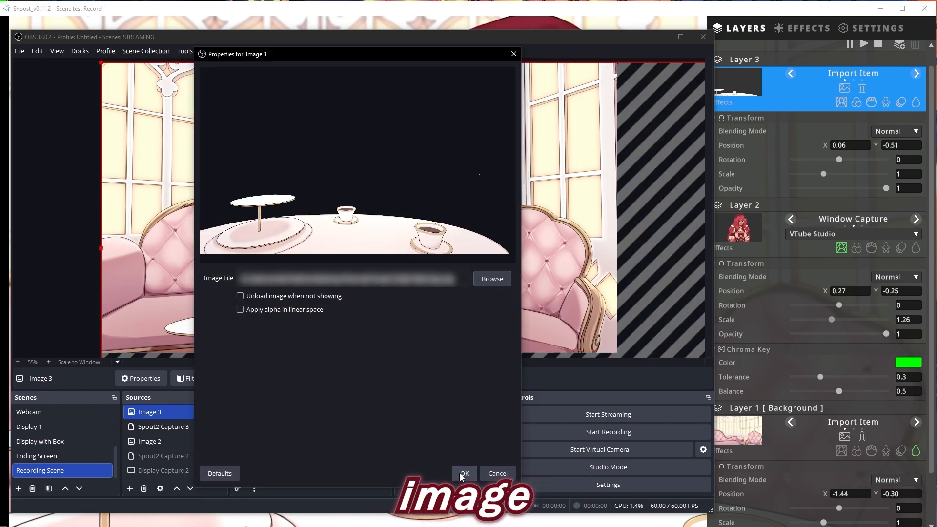
left_click(464, 474)
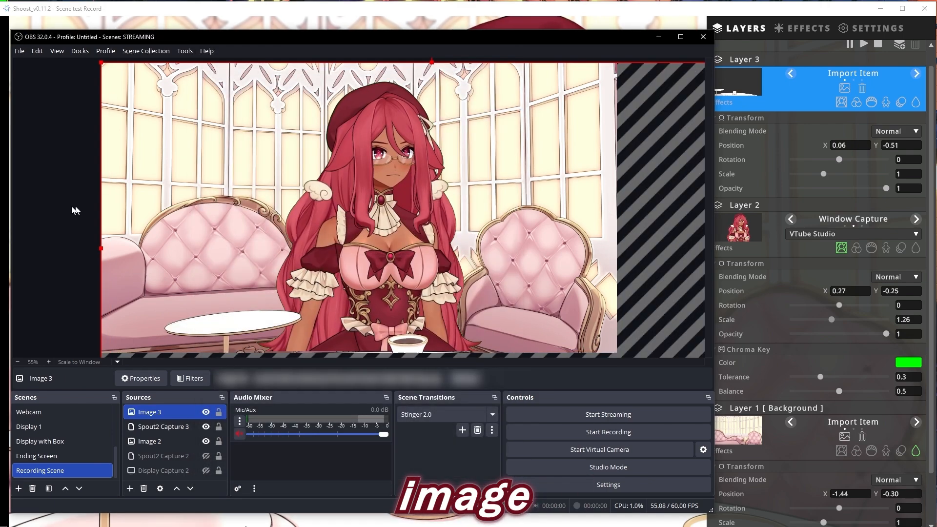
right_click(248, 208)
mouse_move(321, 231)
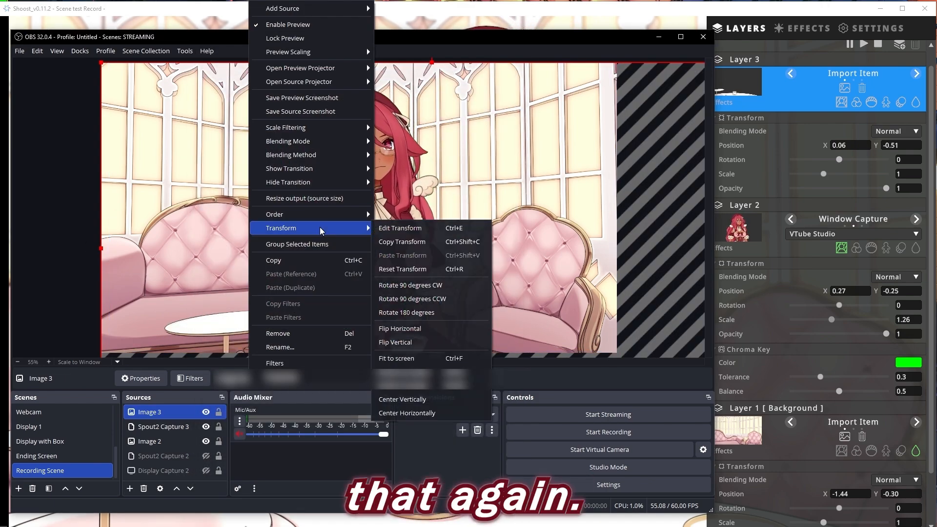
left_click(414, 359)
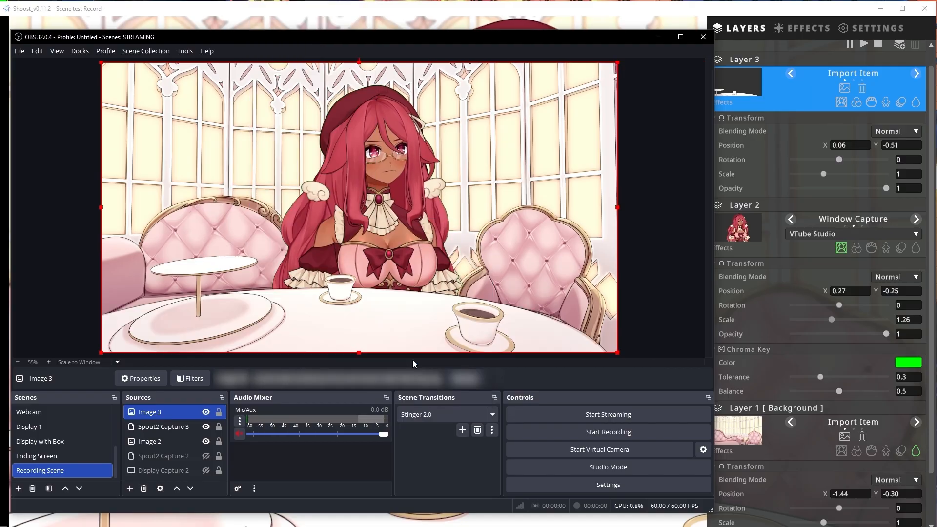
Create a new source group named Recording Example
left_click(127, 489)
left_click(149, 465)
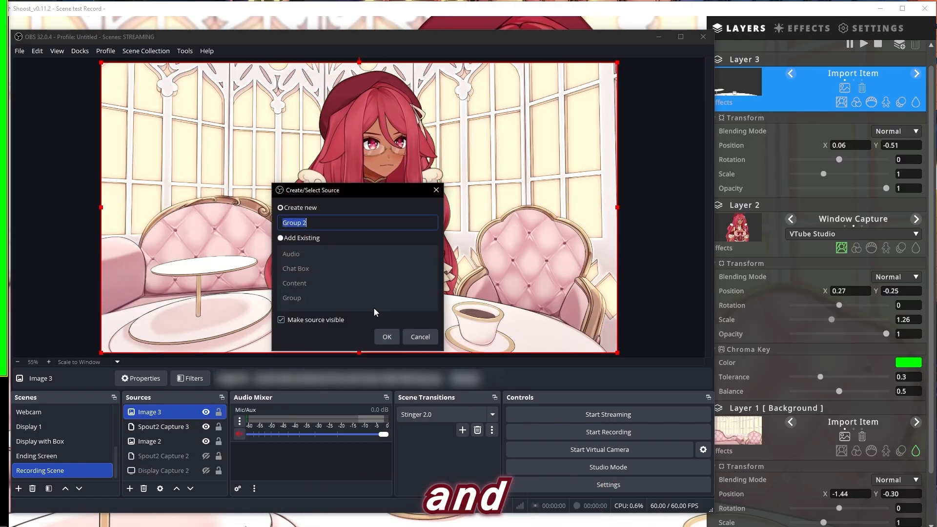
type("Recor")
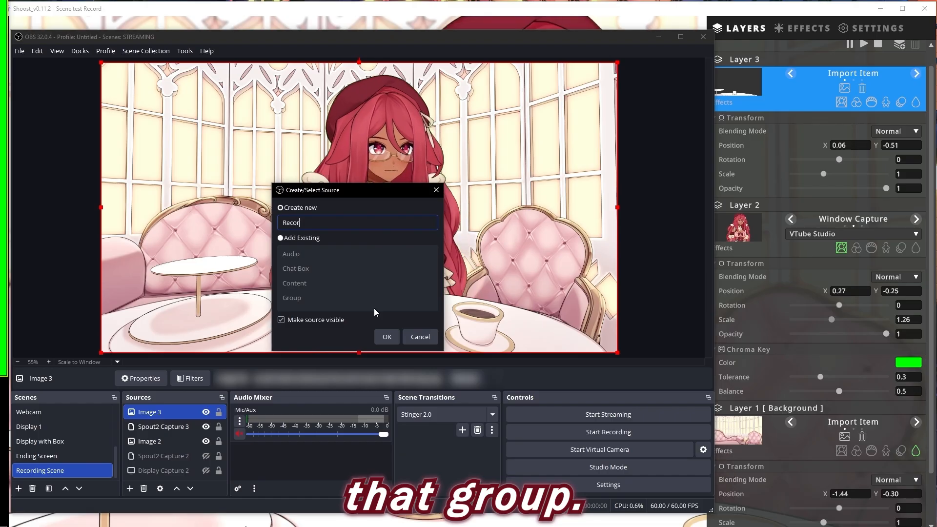
type("ding Example")
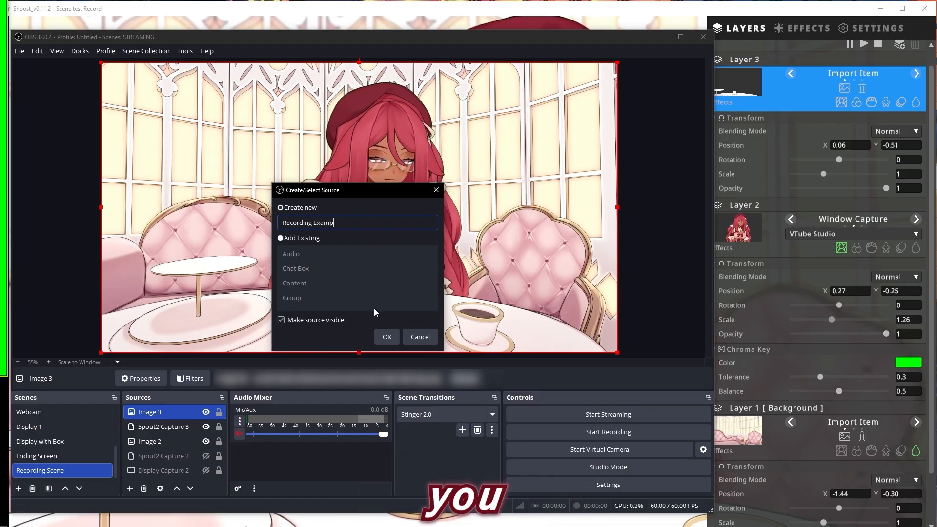
key("Return")
Move Image 3, Spout2 Capture 3 and Image 2 into the Recording Example group and collapse the group
left_click(158, 429)
left_click(161, 456, "shift")
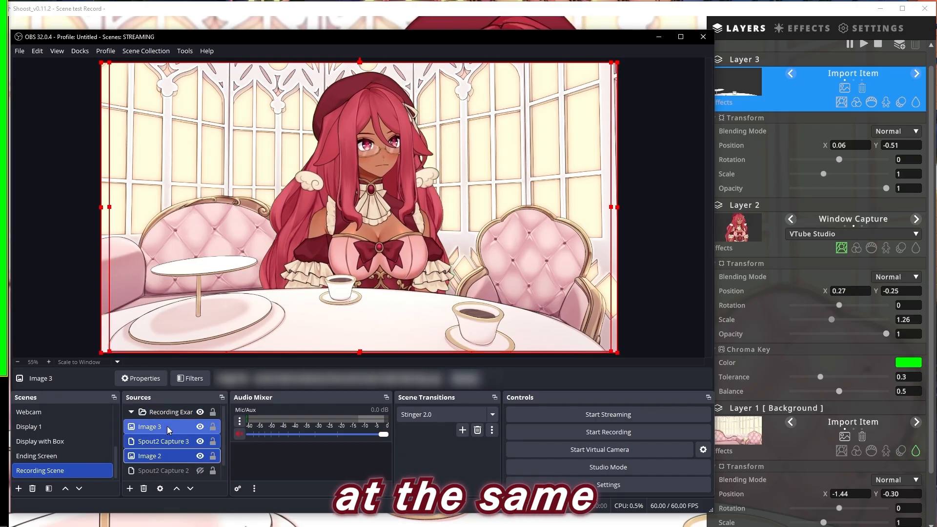
left_click_drag(167, 426, 172, 412)
left_click(131, 412)
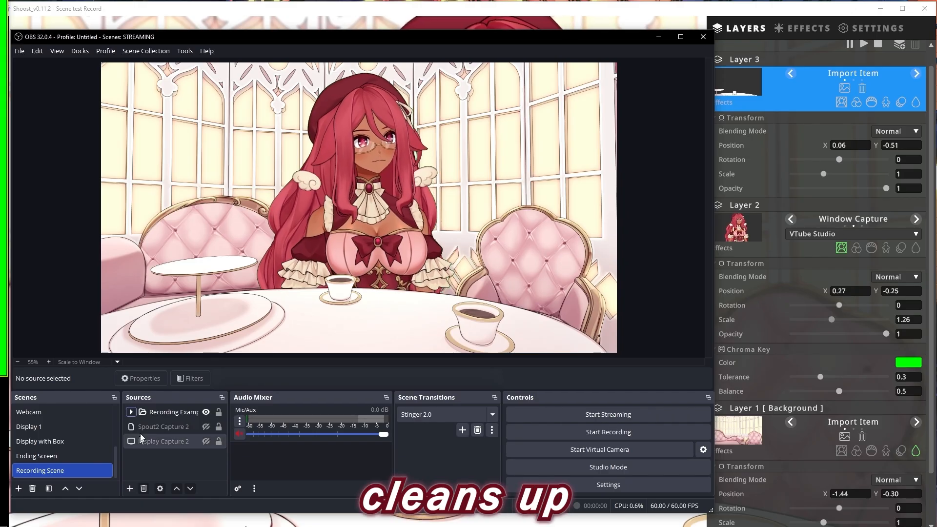
Scale the Recording Example group down to about half the canvas width and place it in the right half
left_click(148, 413)
left_click_drag(101, 353, 381, 195)
left_click_drag(586, 117, 582, 210)
Crop the group's left, right and bottom edges closer to the avatar and shift it slightly up and right
left_click(340, 218)
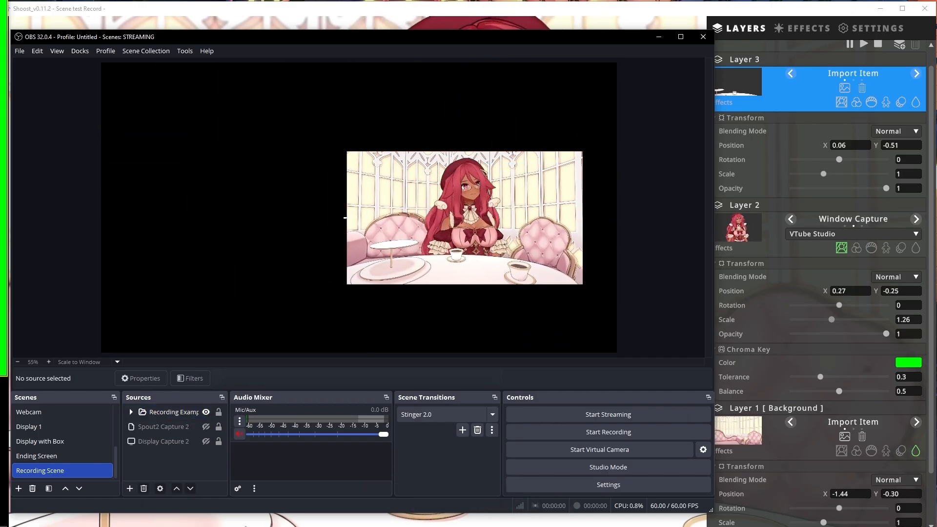
left_click(358, 221)
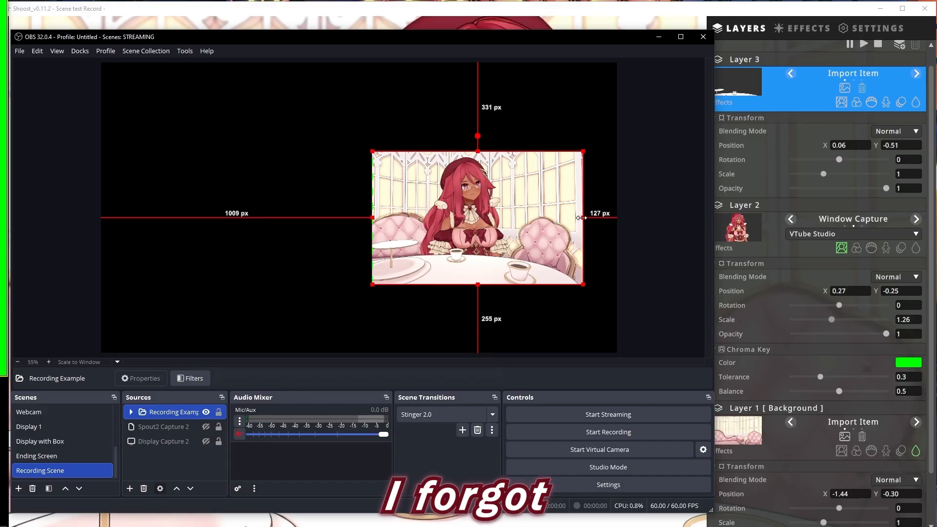
left_click_drag(583, 217, 534, 255)
left_click_drag(466, 285, 466, 273)
left_click_drag(475, 227, 513, 213)
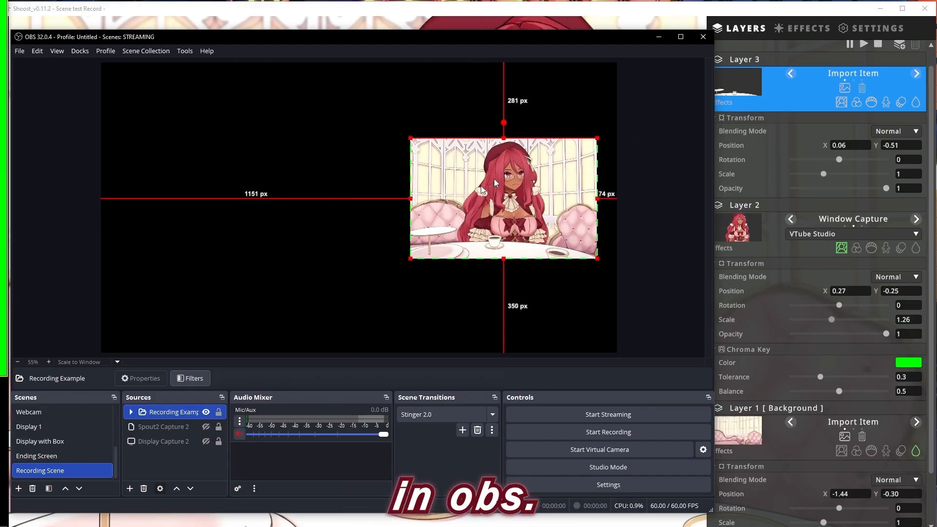
Show the Spout2 Capture 2 source and move the Recording Example group to the lower-left corner of the canvas
left_click_drag(503, 171, 350, 210)
left_click(206, 427)
left_click_drag(528, 146, 540, 180)
left_click_drag(350, 204, 242, 321)
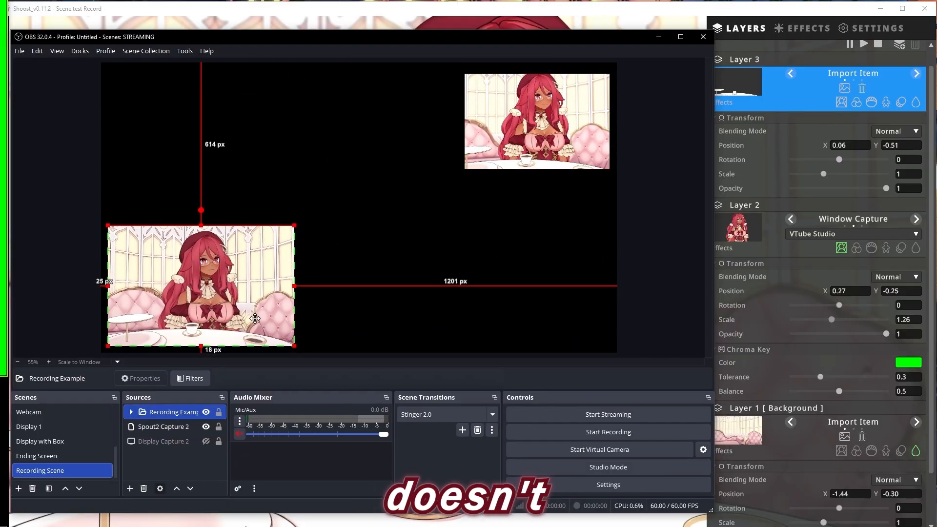
left_click(65, 439)
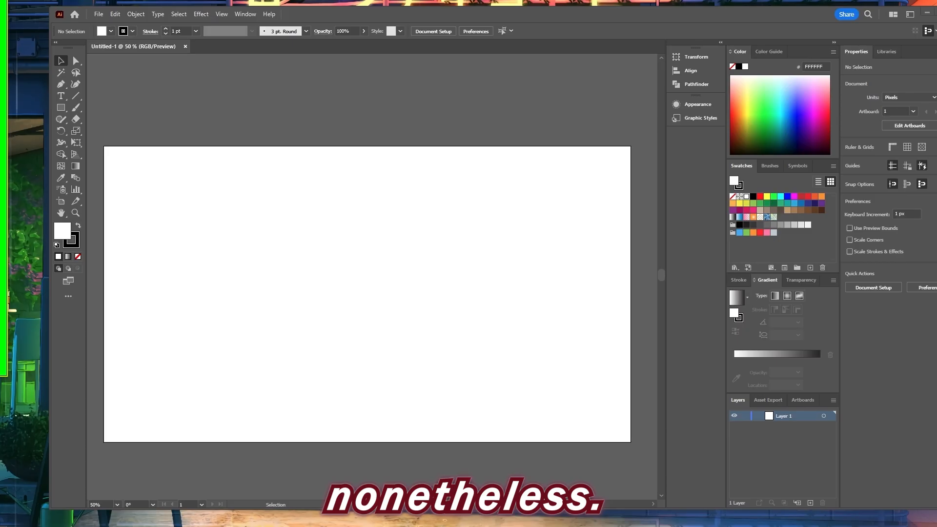
In Illustrator, draw a rectangle about 889 by 612 px on the artboard and set its stroke to pink DC0074
key("m")
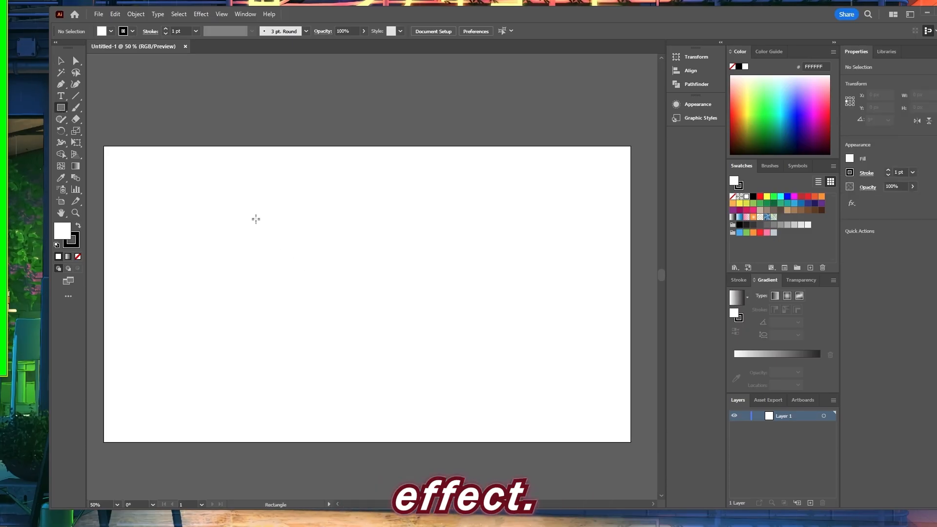
left_click_drag(498, 361, 499, 374)
mouse_move(753, 119)
left_mouse_down()
mouse_move(736, 119)
mouse_move(822, 116)
left_mouse_up()
left_click(57, 245)
left_click(75, 243)
left_click(737, 120)
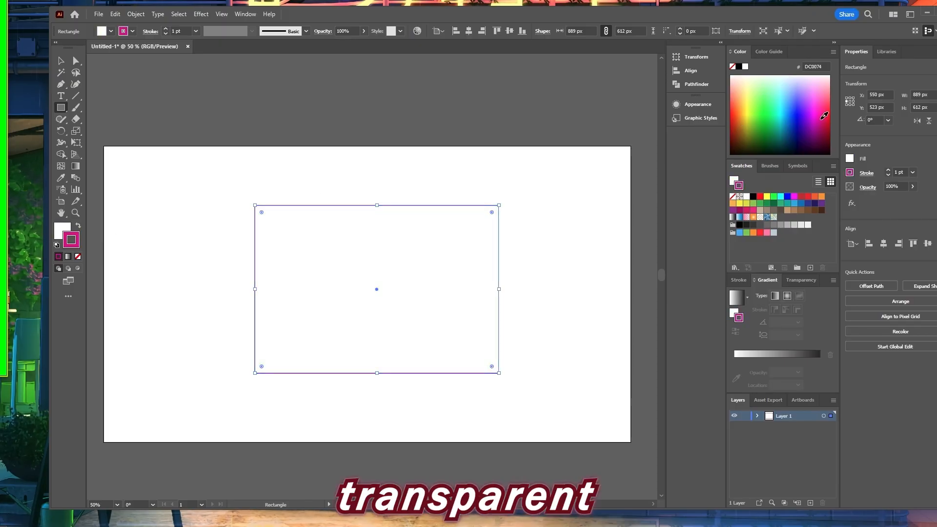
Select the rectangle and set its fill to none so only the pink outline remains
left_click(62, 61)
left_click(215, 303)
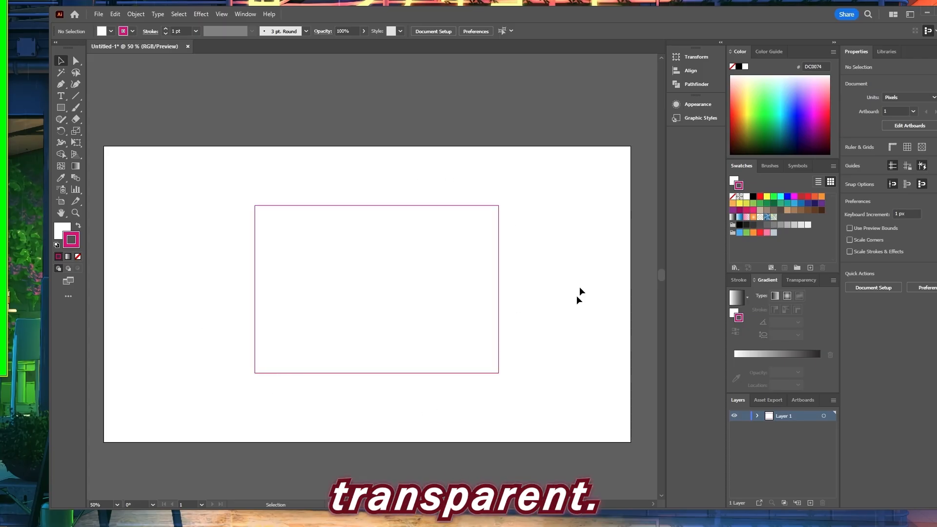
left_click(418, 270)
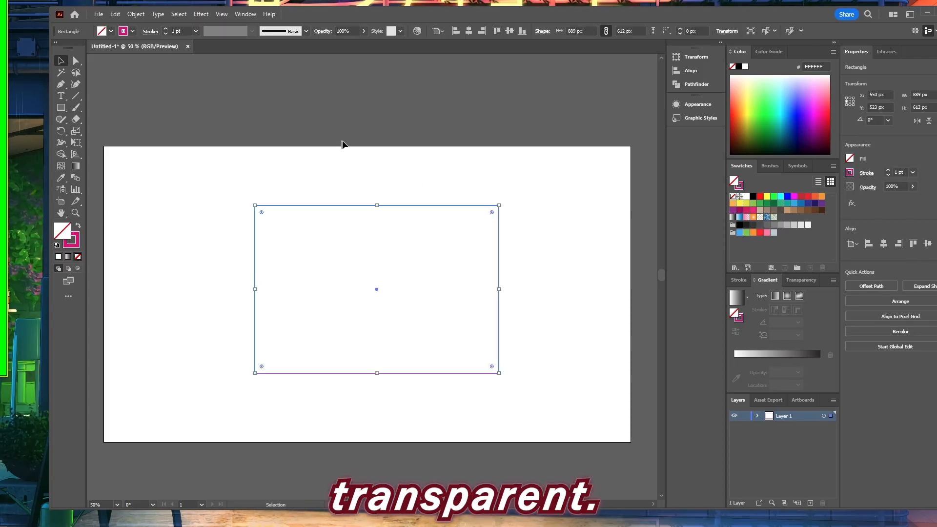
Export the artboard as a PNG named recording box, using artboards, 72 ppi resolution and a transparent background
left_click(100, 14)
mouse_move(131, 231)
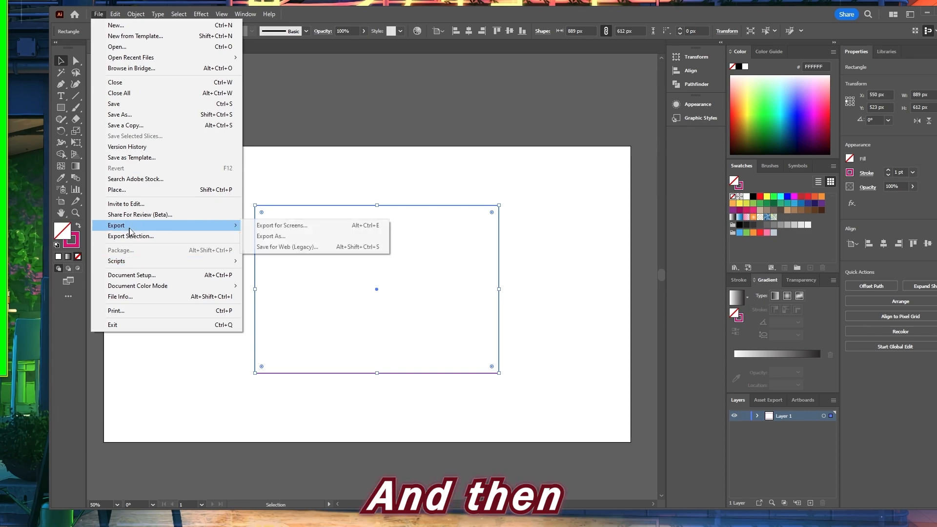
left_click(272, 237)
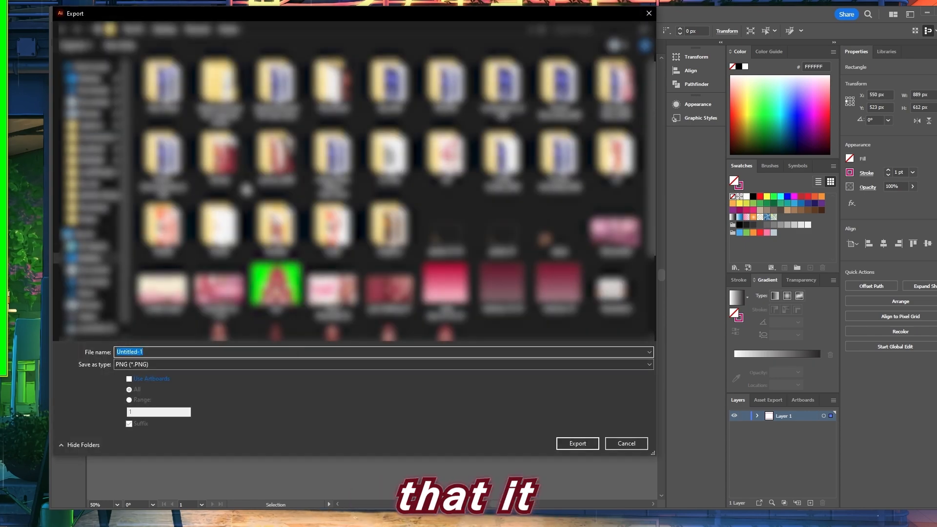
left_click(156, 382)
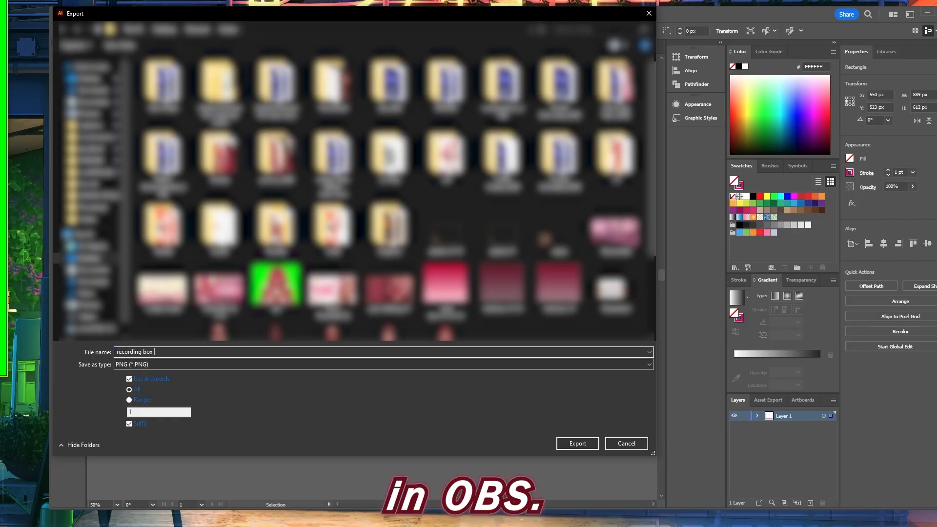
left_click(588, 442)
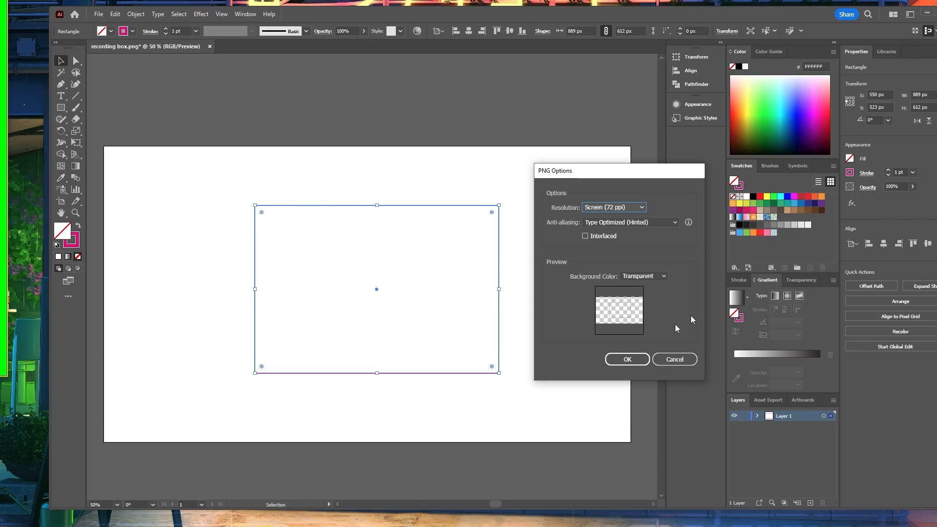
left_click(616, 360)
Switch to OBS and add a new image source, Image 4, that loads the exported recording box PNG
mouse_move(235, 516)
left_click(271, 485)
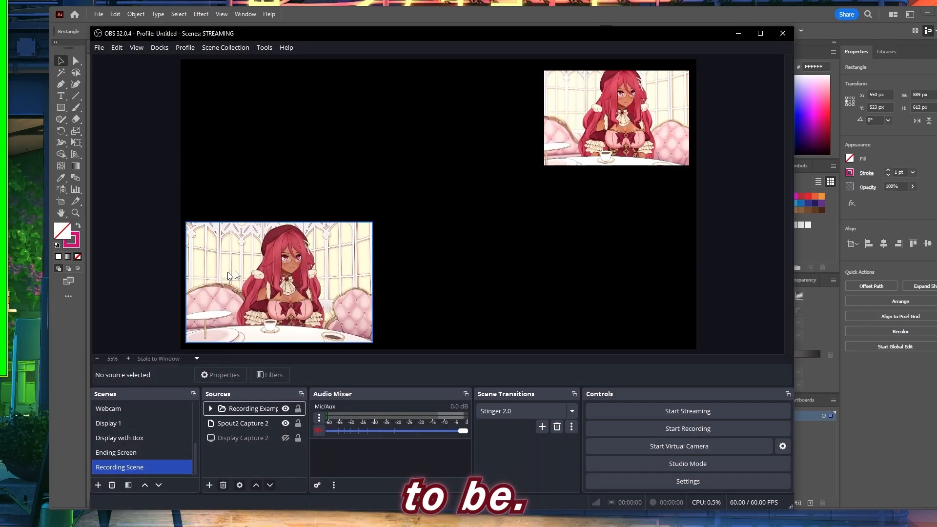
left_click(209, 485)
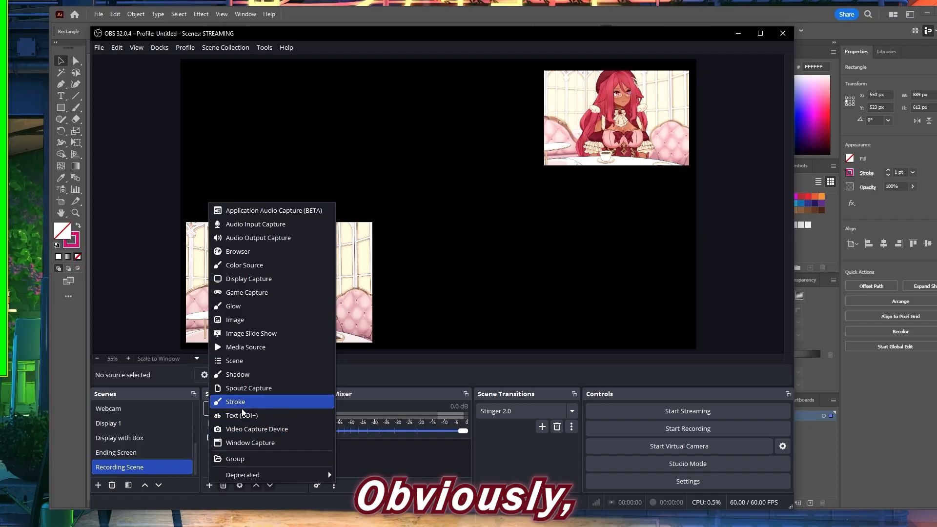
left_click(244, 320)
left_click(466, 332)
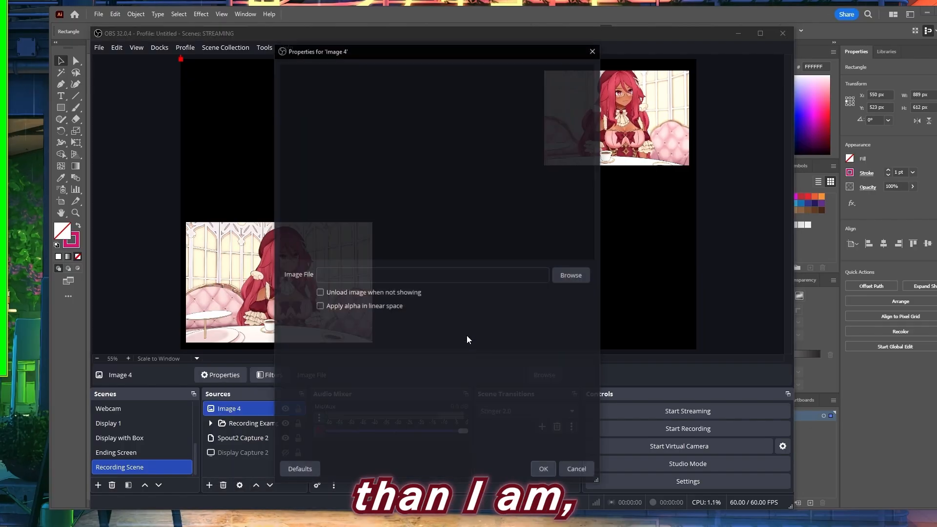
left_click(572, 276)
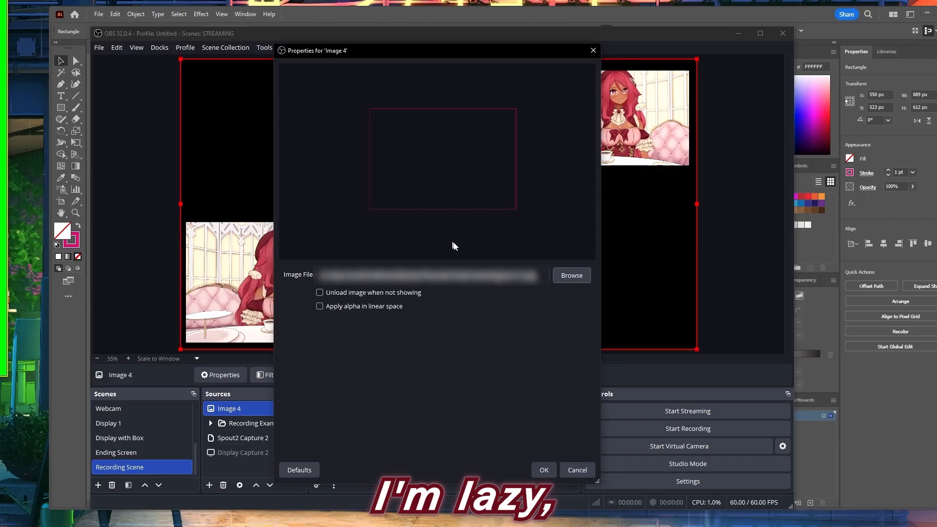
left_click(544, 469)
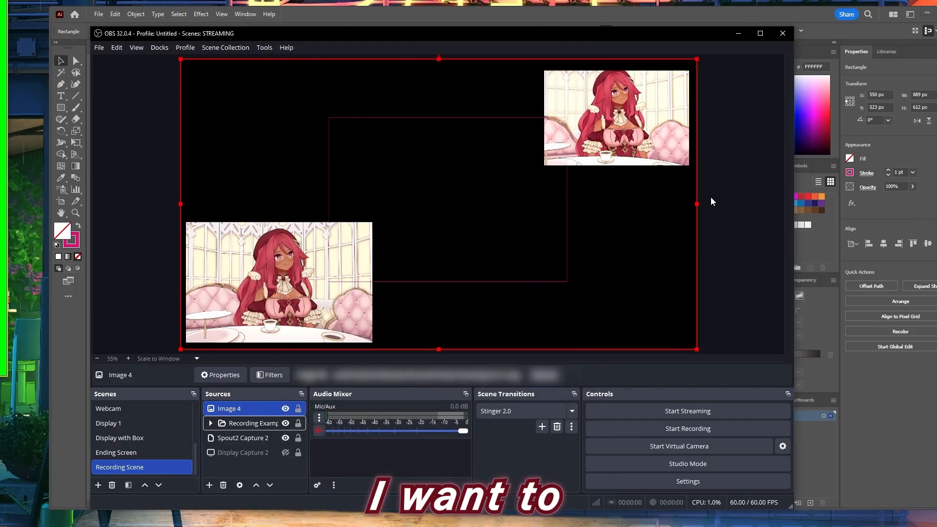
Crop Image 4 near the pink frame, about 517 px left, 450 px right, 194 px above and 218 px below
left_click_drag(696, 204, 544, 209)
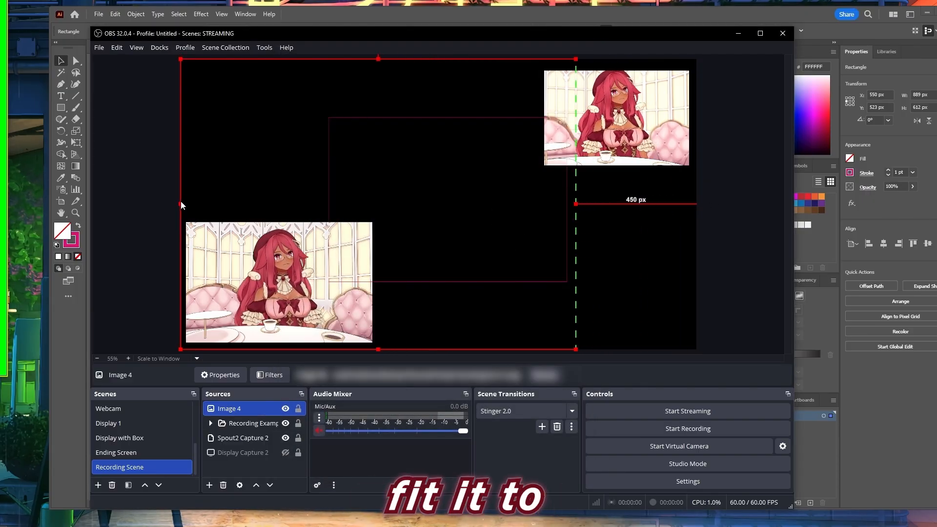
left_click_drag(184, 205, 319, 204)
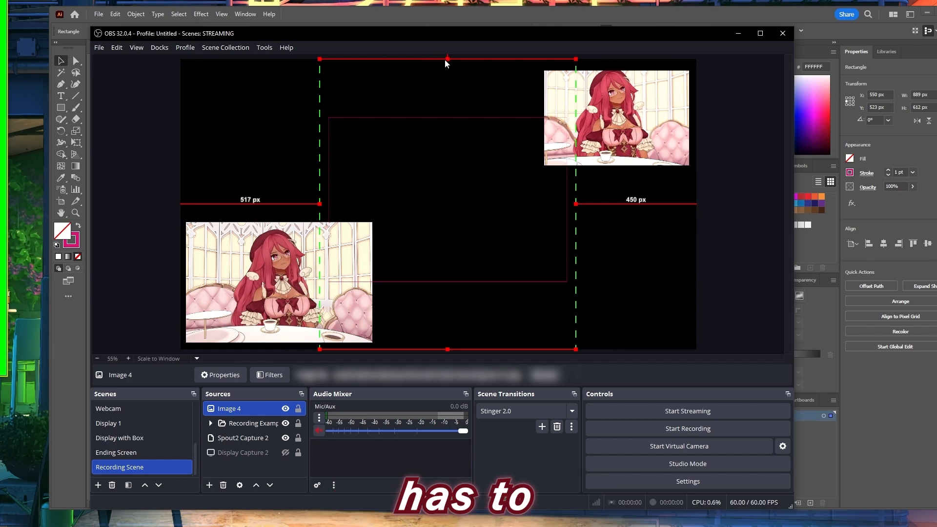
left_click_drag(448, 58, 448, 111)
left_click_drag(449, 349, 448, 291)
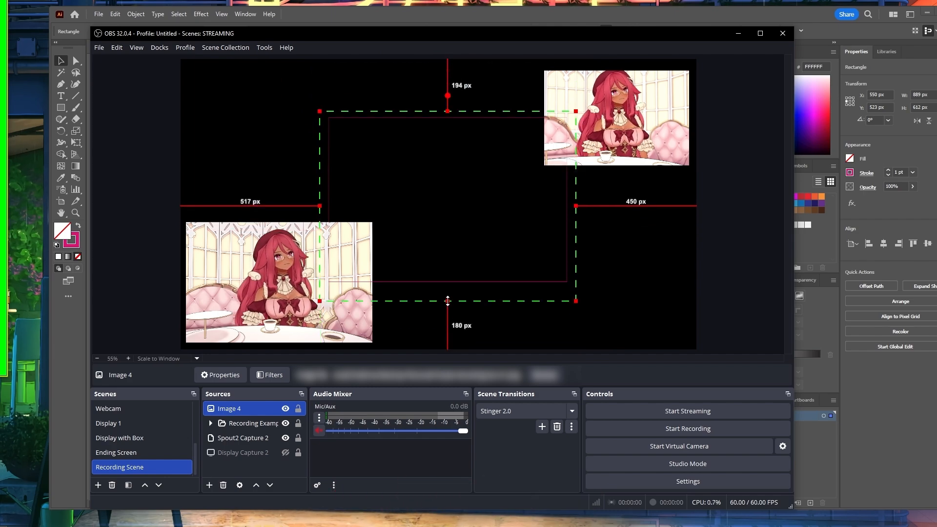
Add a Glow filter to Image 4 with size 8 px and intensity 137.30%, and move the frame toward the canvas's upper left
left_click(269, 376)
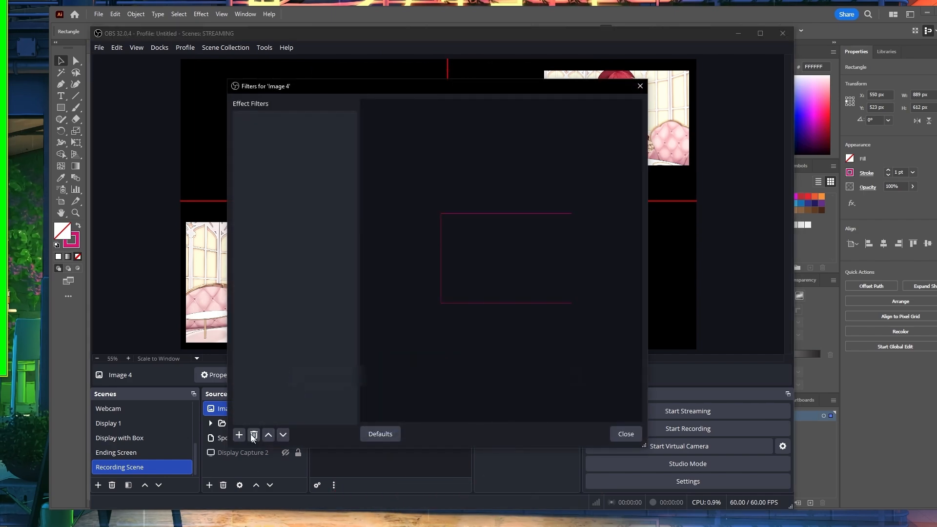
left_click(239, 435)
left_click(265, 299)
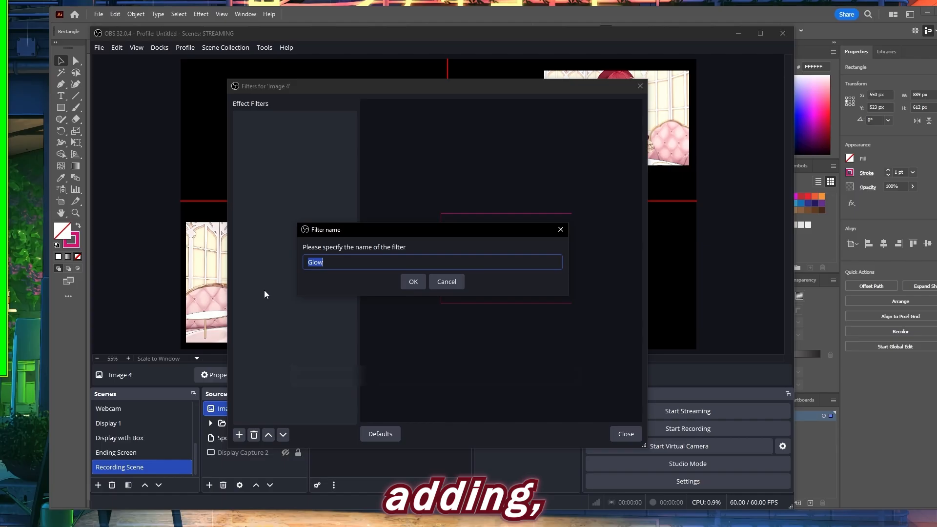
left_click(416, 281)
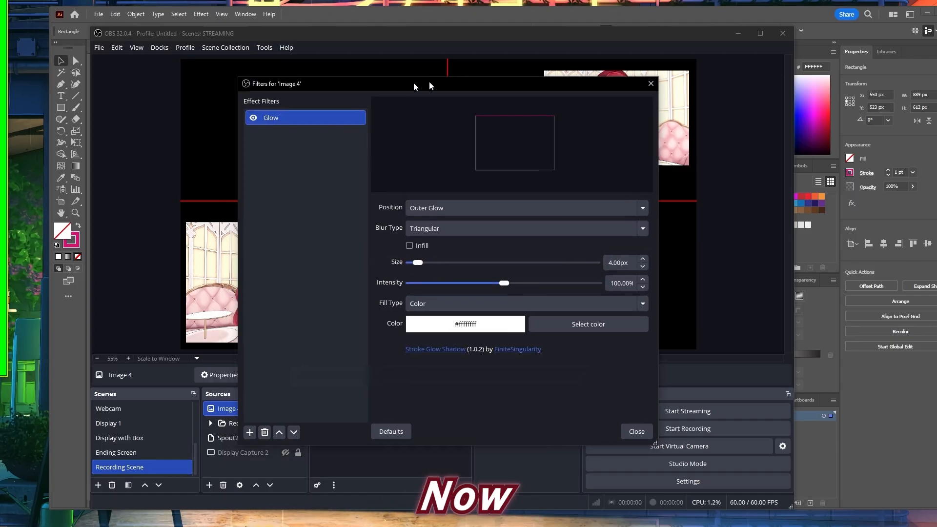
left_click_drag(419, 83, 787, 48)
left_click_drag(776, 229, 856, 226)
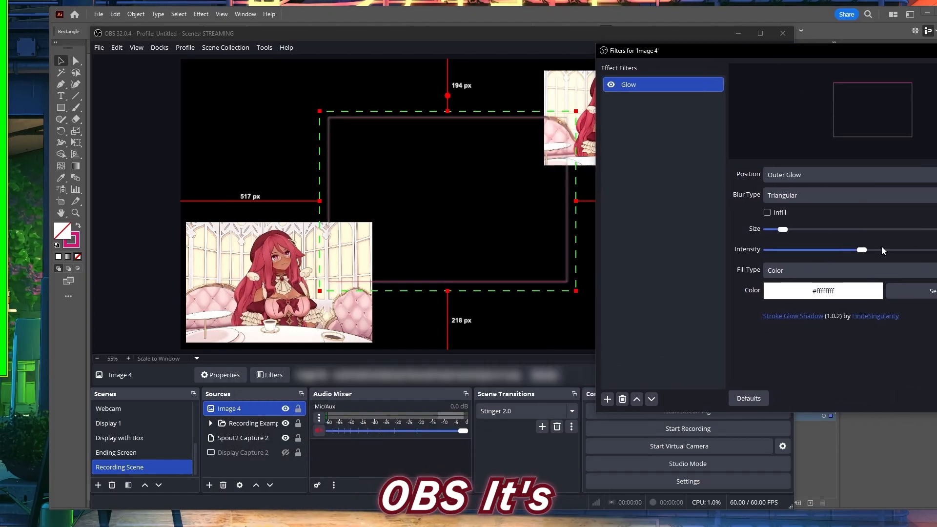
left_click_drag(708, 50, 622, 50)
left_click_drag(447, 177, 348, 155)
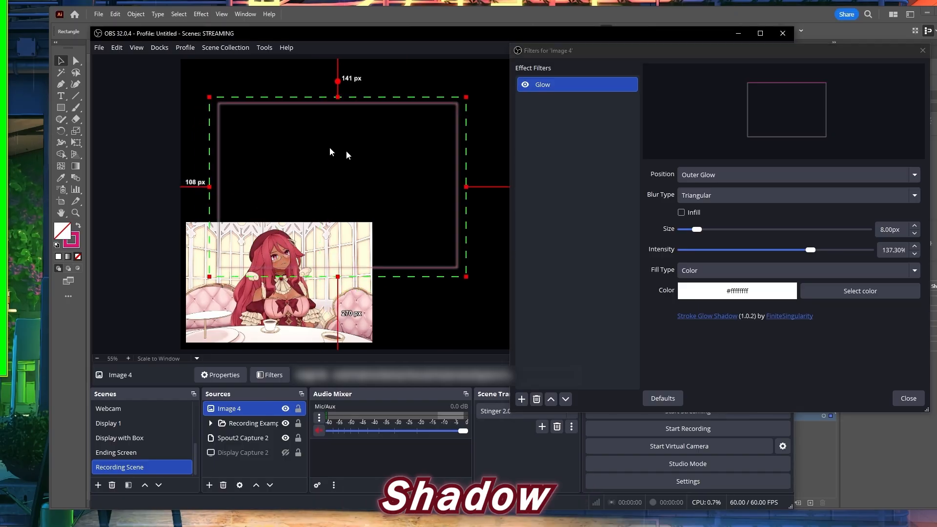
Set the Glow filter's size to 18 px, its intensity to 164.50% and its color to red #ff2121
left_click(735, 230)
left_click_drag(695, 230, 716, 229)
left_click_drag(810, 250, 856, 250)
left_click(803, 291)
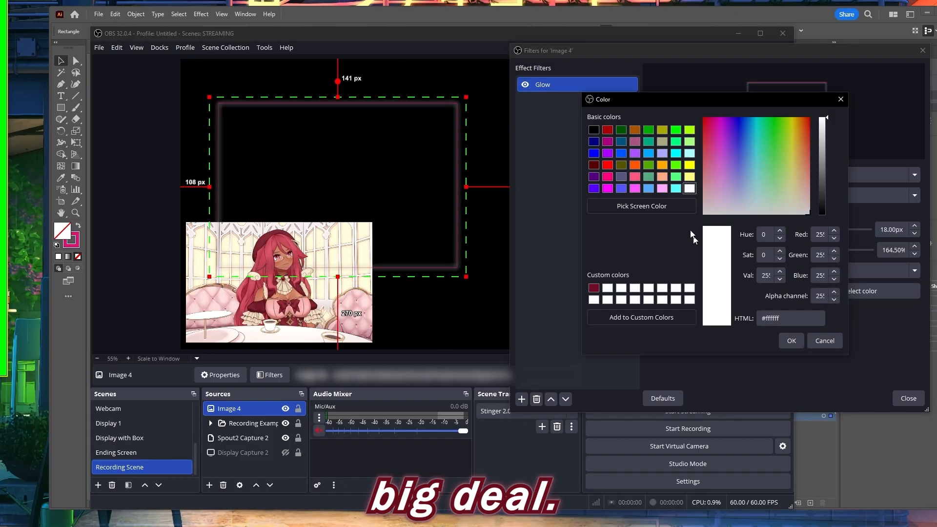
left_click_drag(722, 160, 810, 130)
left_click(790, 341)
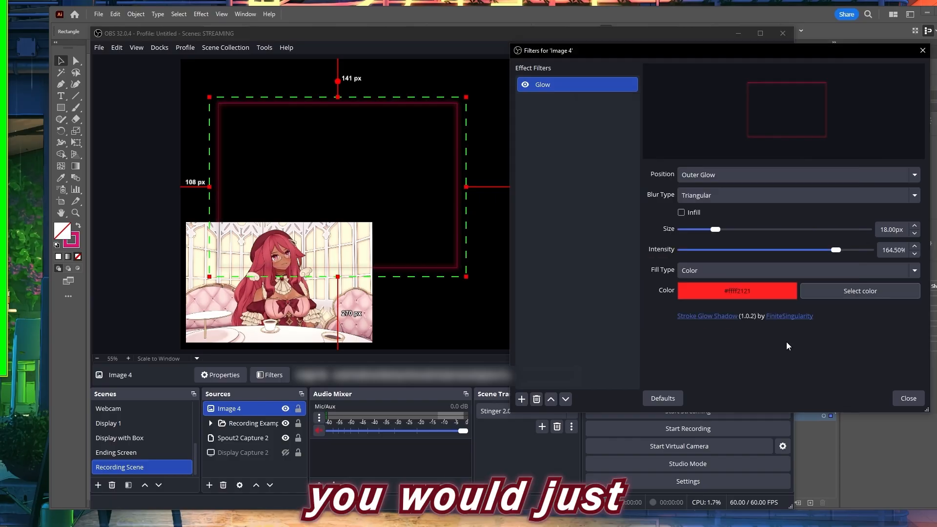
Add a Shadow filter to Image 4 with a light angle of 0° and close the filter settings
left_click(522, 399)
left_click(554, 344)
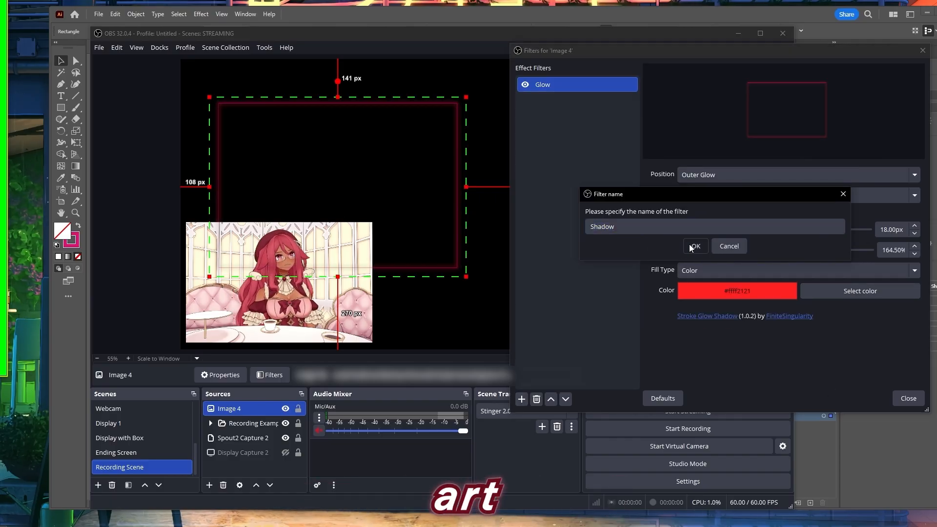
left_click(674, 244)
left_click_drag(902, 268, 883, 265)
type("0")
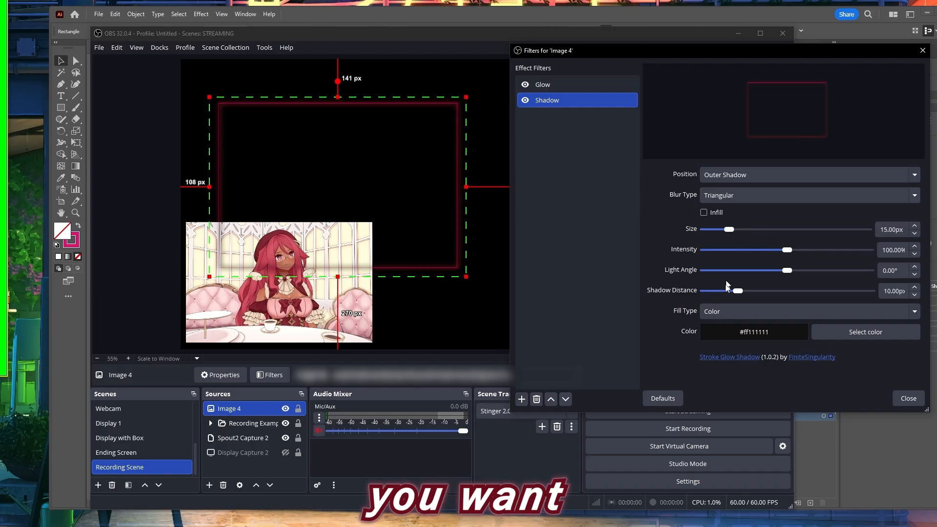
left_click(914, 398)
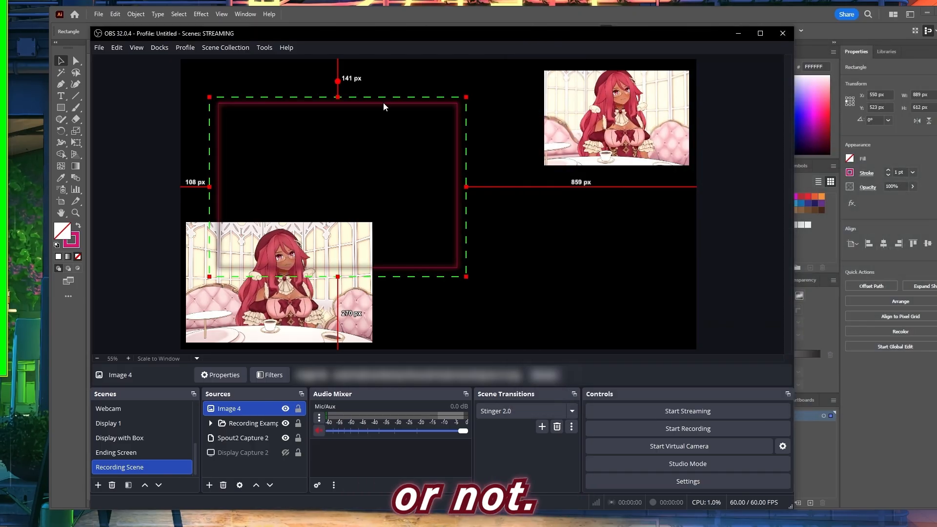
Place Image 4 below the Recording Example group in the source order and move the frame nearer the canvas center
left_click_drag(385, 106, 401, 137)
left_click_drag(245, 412, 244, 436)
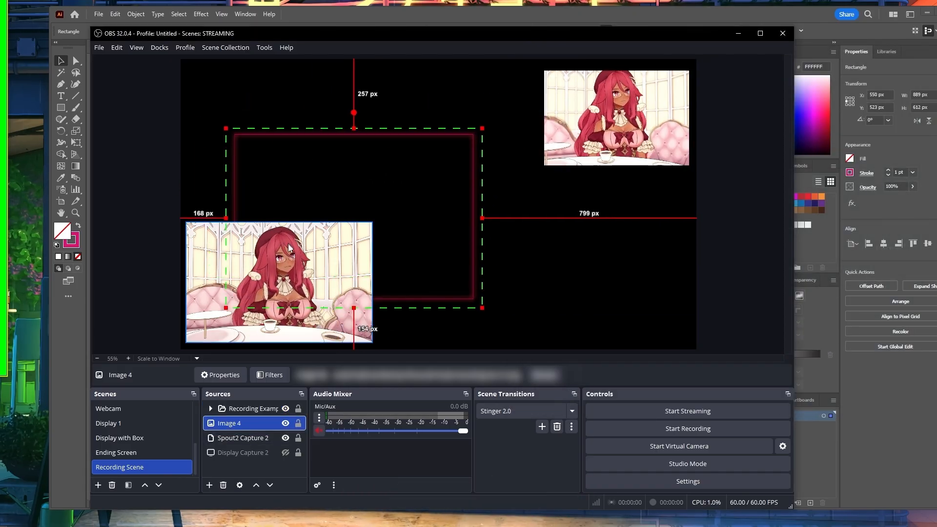
left_click_drag(289, 247, 332, 248)
Move the Recording Example group onto the glowing frame and resize and crop its edges to fit the frame
left_click(236, 408)
left_click_drag(240, 305, 331, 219)
left_click_drag(484, 259, 492, 286)
left_click_drag(517, 142, 530, 137)
left_click_drag(527, 217, 516, 218)
left_click_drag(276, 217, 280, 218)
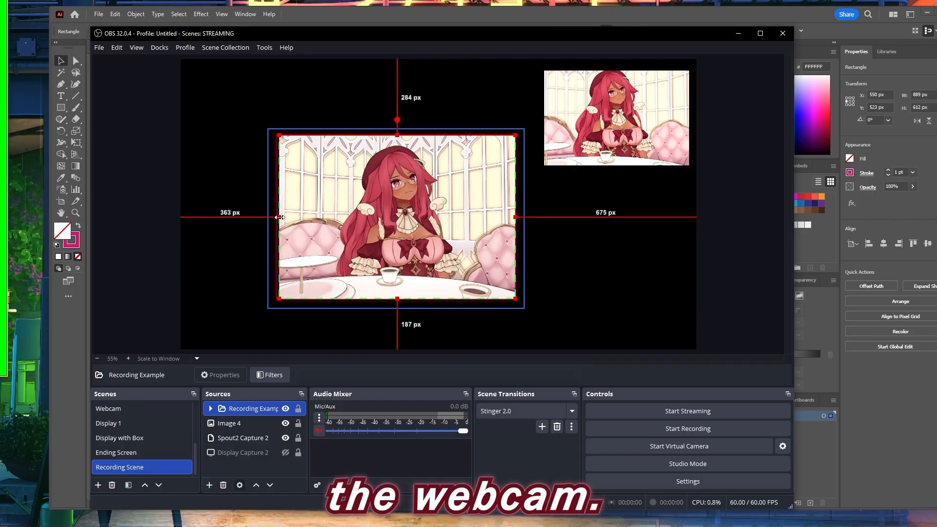
Change the Glow filter on Image 4 to white #ffffff with a size of 26 px and an intensity of 200%
left_click(239, 423)
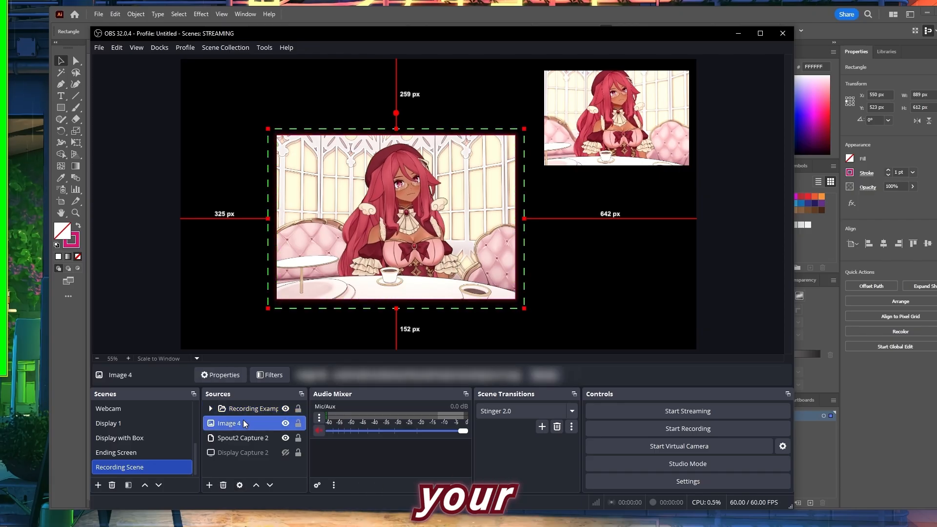
left_click(269, 375)
left_click_drag(353, 89, 651, 67)
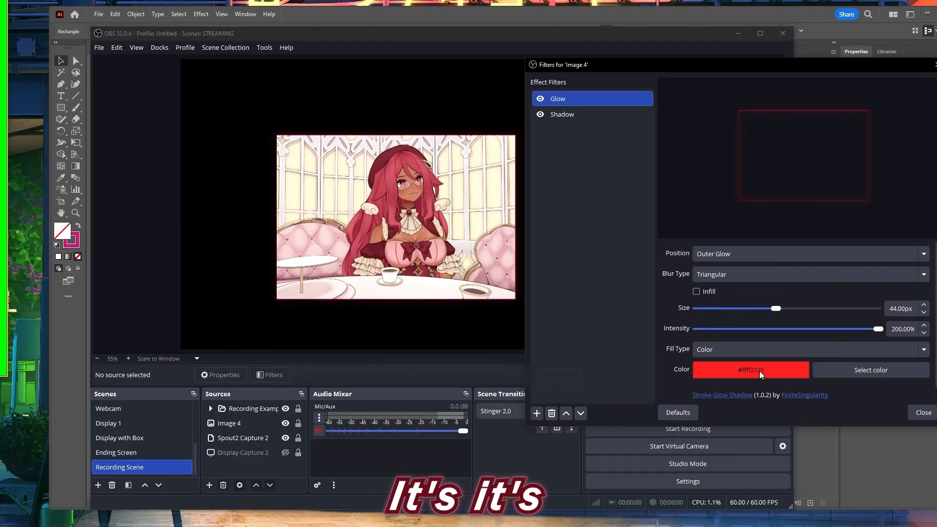
left_click(832, 372)
left_click(706, 301)
left_click(806, 356)
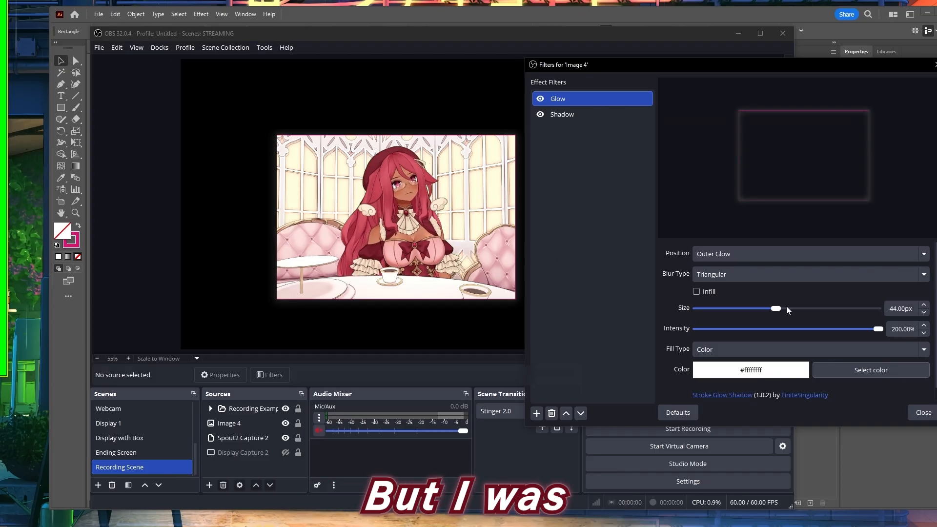
left_click_drag(786, 308, 820, 308)
left_click_drag(878, 329, 845, 332)
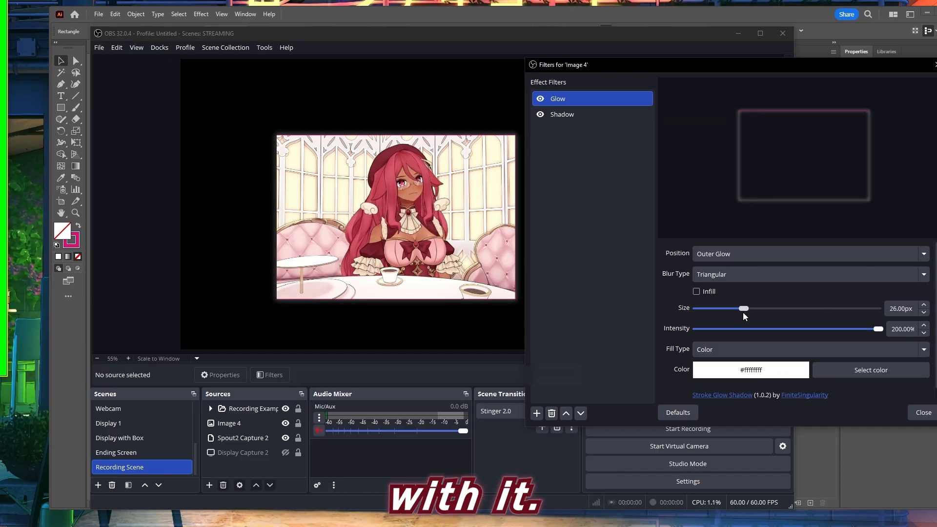
Set the color of Image 4's Shadow filter to the periwinkle blue #7280cf and close the filter settings
left_click(602, 115)
left_click(859, 359)
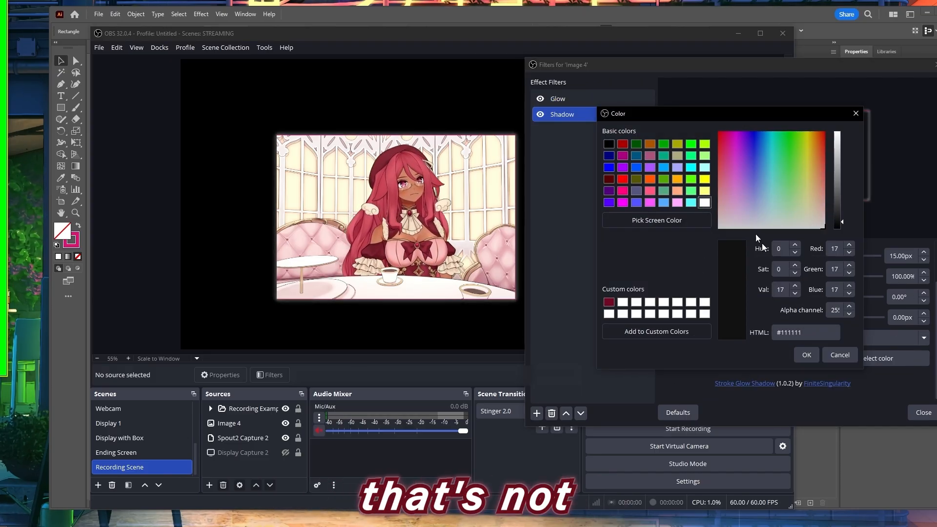
left_click(806, 355)
left_click(835, 357)
left_click(756, 185)
left_click(838, 150)
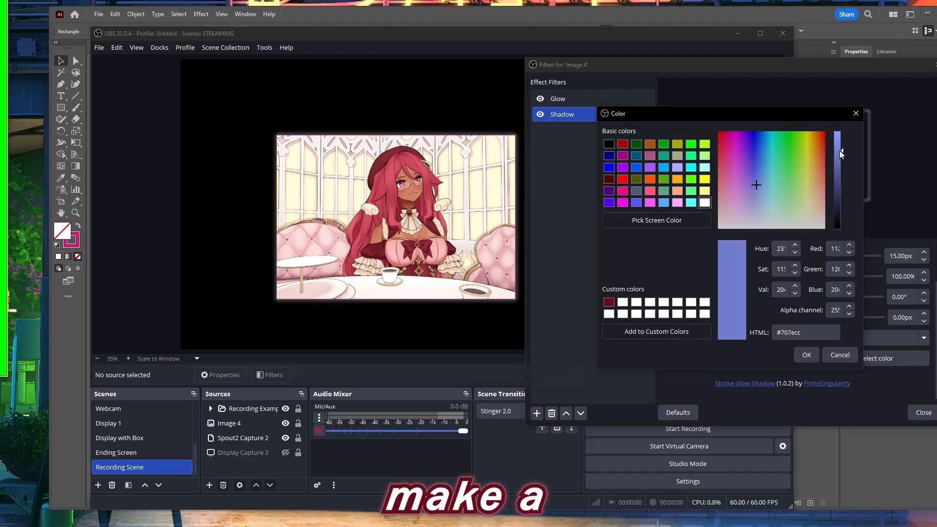
left_click(807, 355)
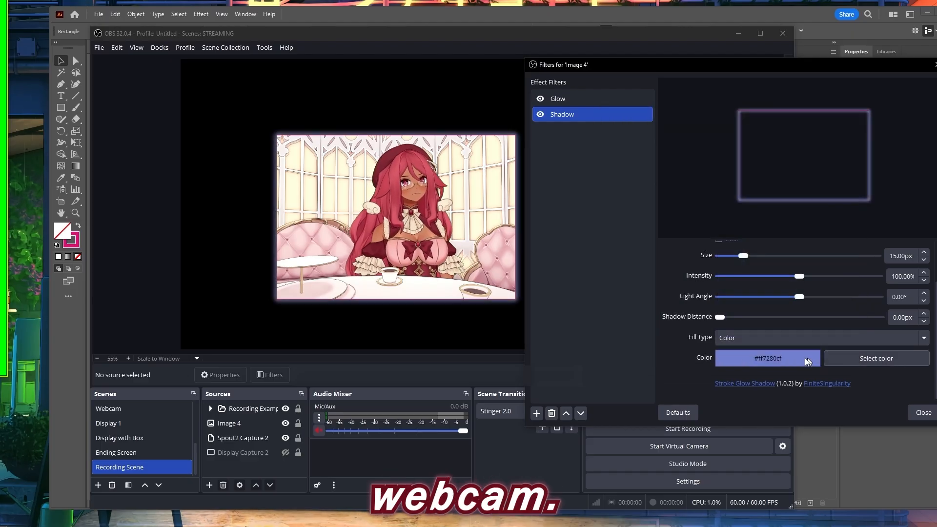
left_click(923, 412)
Select Image 4 together with the Recording Example group and move both toward the lower edge of the canvas
left_click(239, 424)
left_click(249, 409, "ctrl")
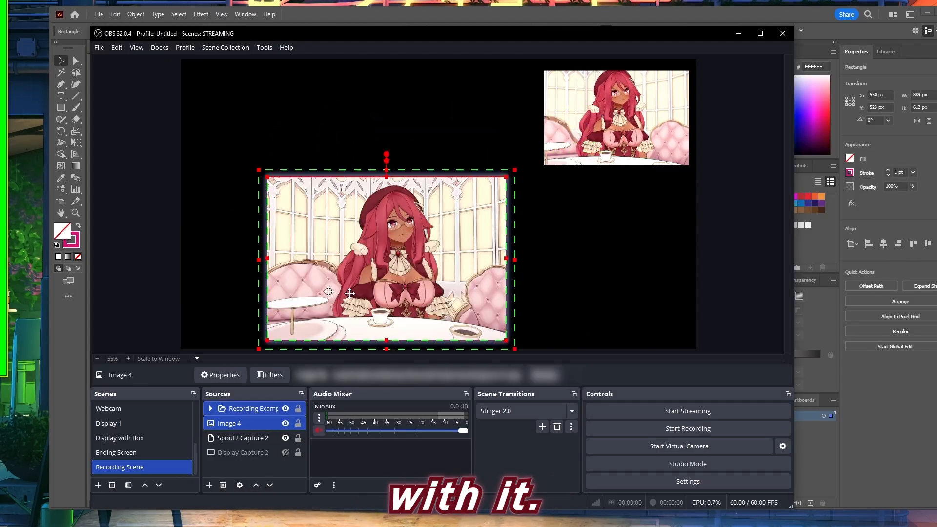